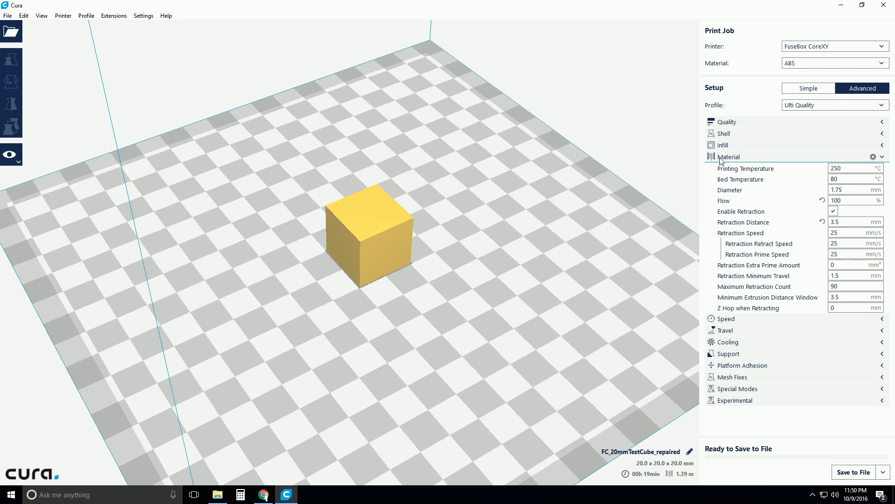
Review the printing temperature, bed temperature, filament diameter and flow values in the Material settings
{"action": "double_click", "coordinate": [845, 168]}
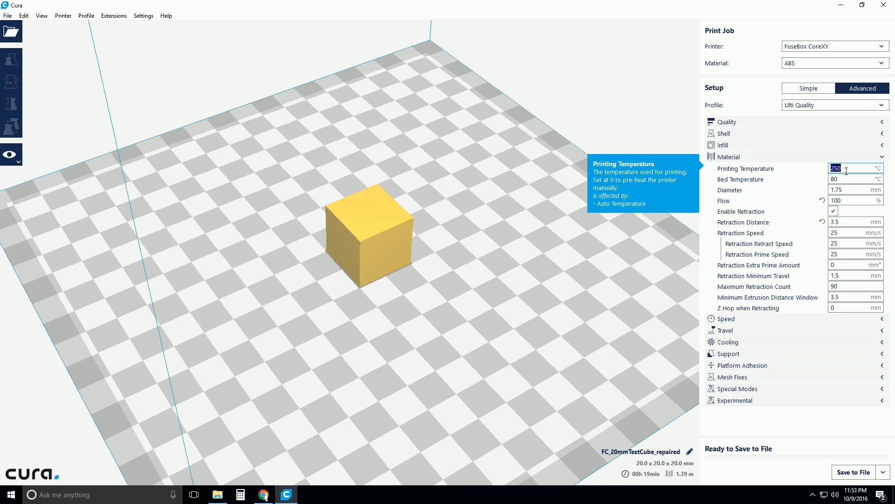
{"action": "left_click", "coordinate": [402, 234]}
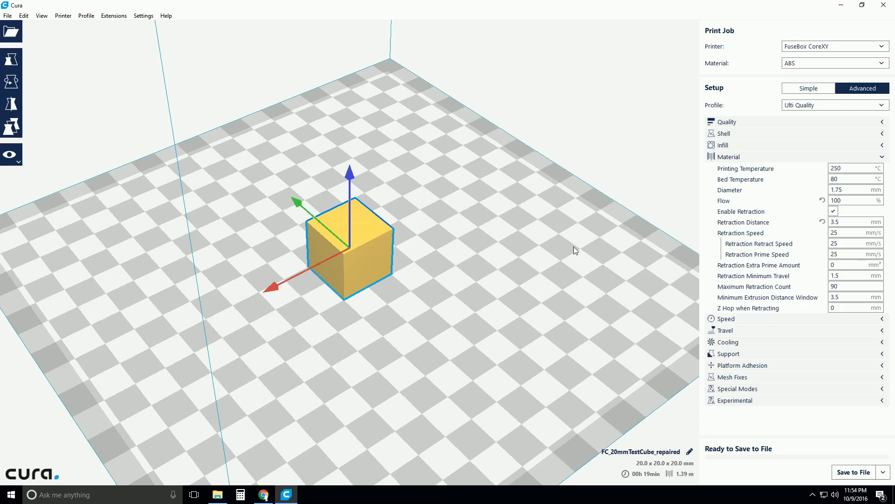
{"action": "mouse_move", "coordinate": [564, 250]}
{"action": "right_mouse_down"}
{"action": "mouse_move", "coordinate": [546, 253]}
{"action": "mouse_move", "coordinate": [553, 246]}
{"action": "right_mouse_up"}
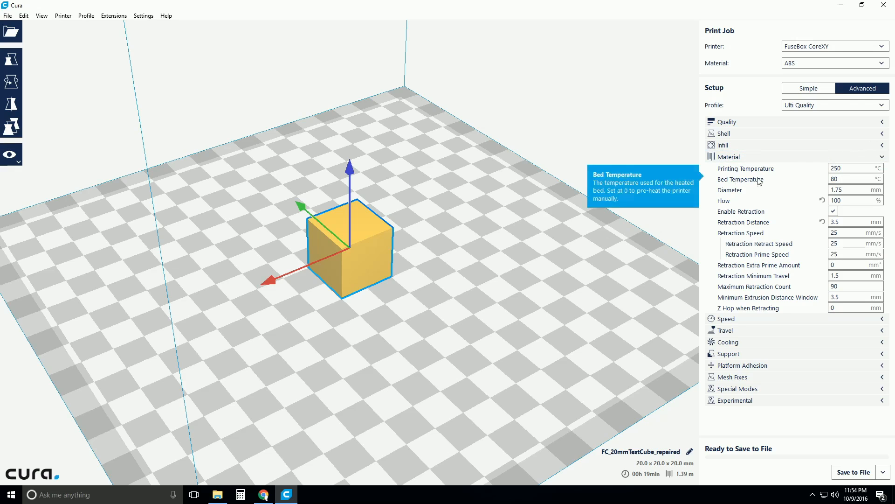
{"action": "double_click", "coordinate": [850, 181]}
{"action": "left_click", "coordinate": [851, 181]}
{"action": "double_click", "coordinate": [852, 181]}
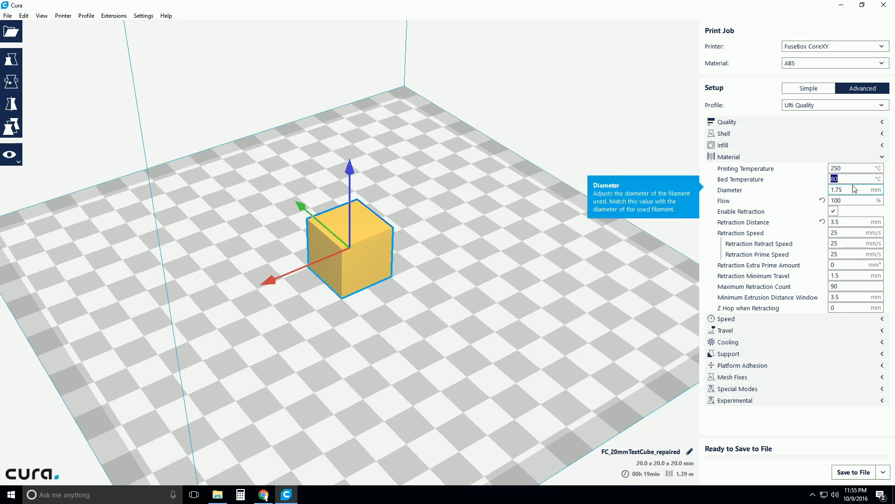
{"action": "left_click", "coordinate": [855, 189]}
{"action": "left_click_drag", "start_coordinate": [856, 191], "coordinate": [827, 190]}
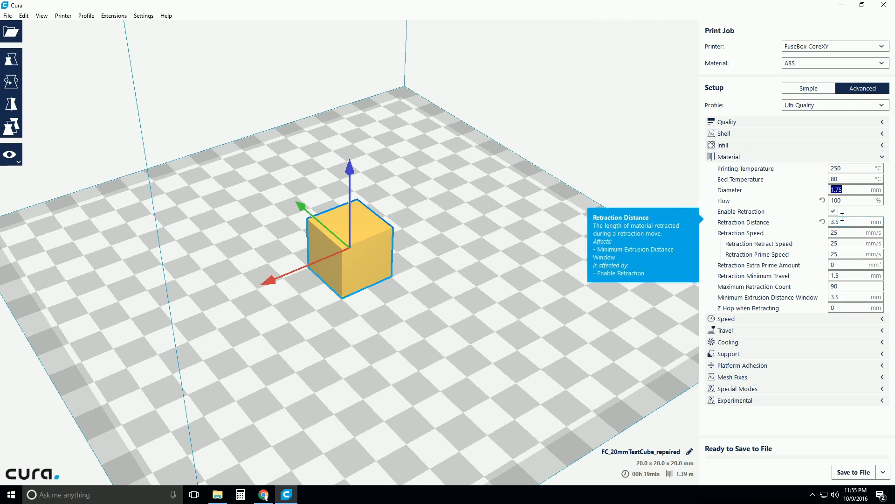
{"action": "left_click", "coordinate": [837, 200]}
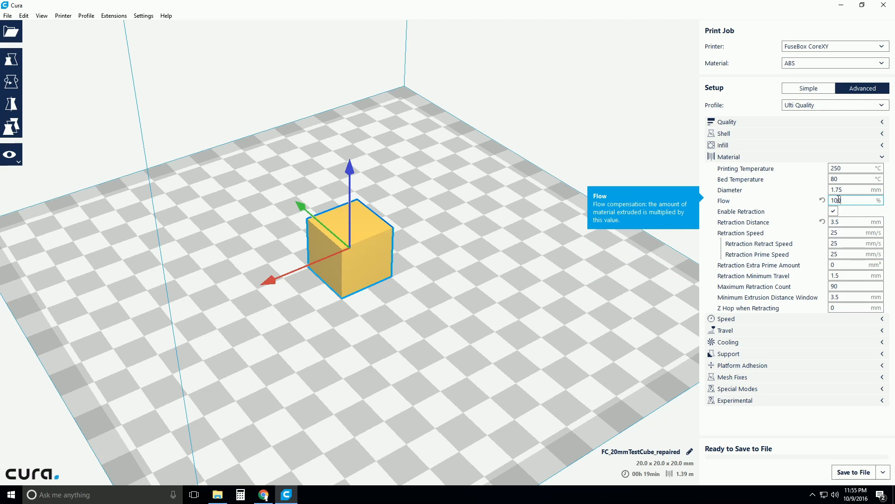
{"action": "left_click_drag", "start_coordinate": [843, 199], "coordinate": [834, 199]}
{"action": "left_click", "coordinate": [848, 198]}
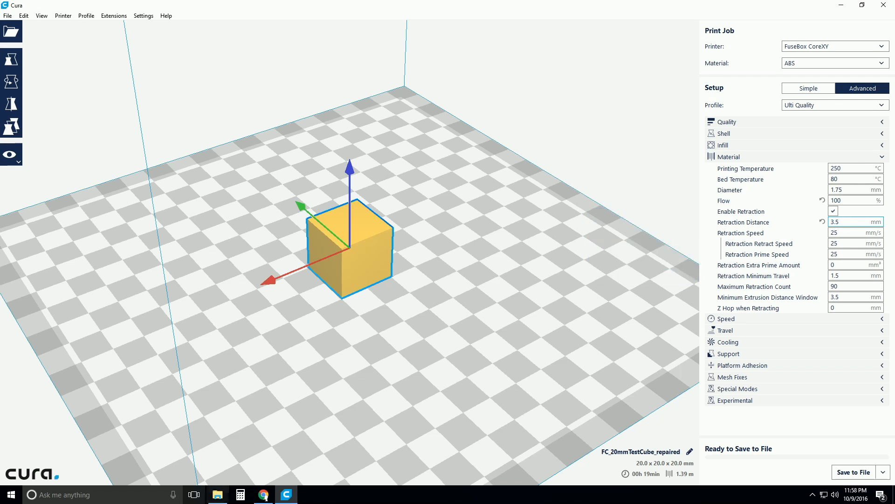
Switch to the Onshape Hot End Dissection assembly and examine the filament path through the heat break, heat block and nozzle
{"action": "left_click", "coordinate": [264, 494]}
{"action": "right_click_drag", "start_coordinate": [378, 382], "coordinate": [550, 250]}
{"action": "right_click_drag", "start_coordinate": [485, 288], "coordinate": [379, 233]}
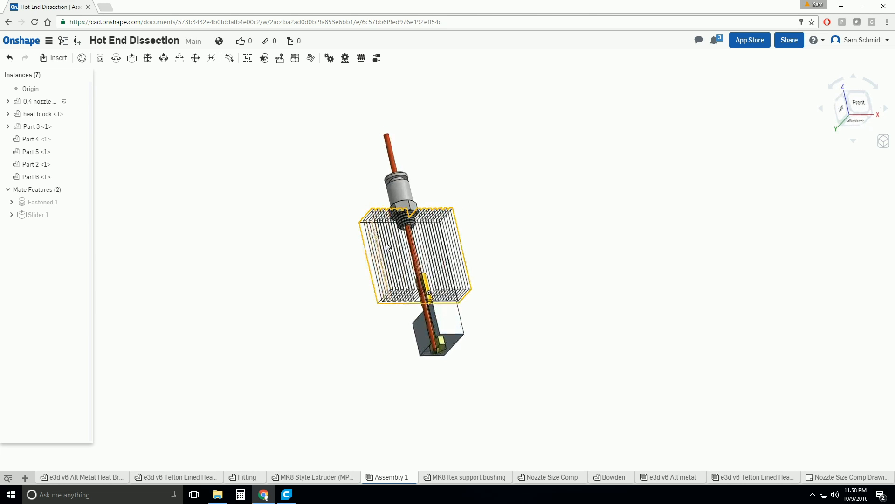
{"action": "right_click_drag", "start_coordinate": [385, 237], "coordinate": [455, 222]}
{"action": "scroll", "coordinate": [400, 317], "scroll_direction": "up", "scroll_amount": 3}
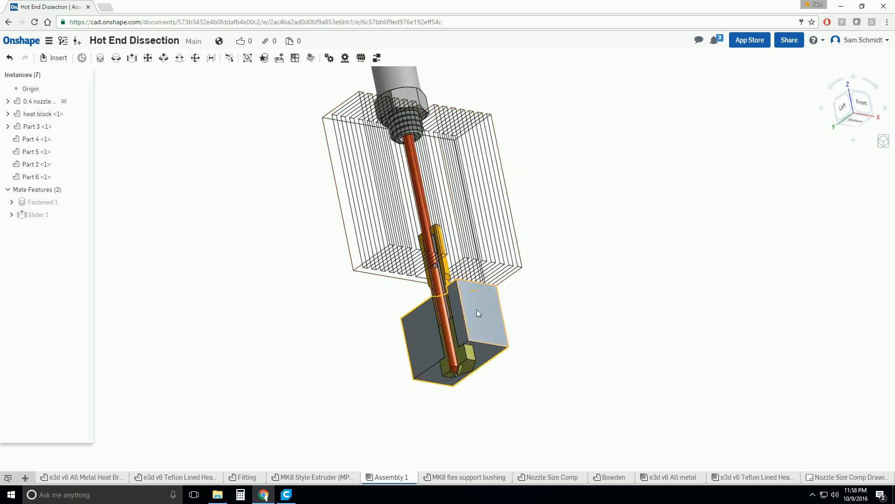
{"action": "right_click_drag", "start_coordinate": [477, 309], "coordinate": [508, 297]}
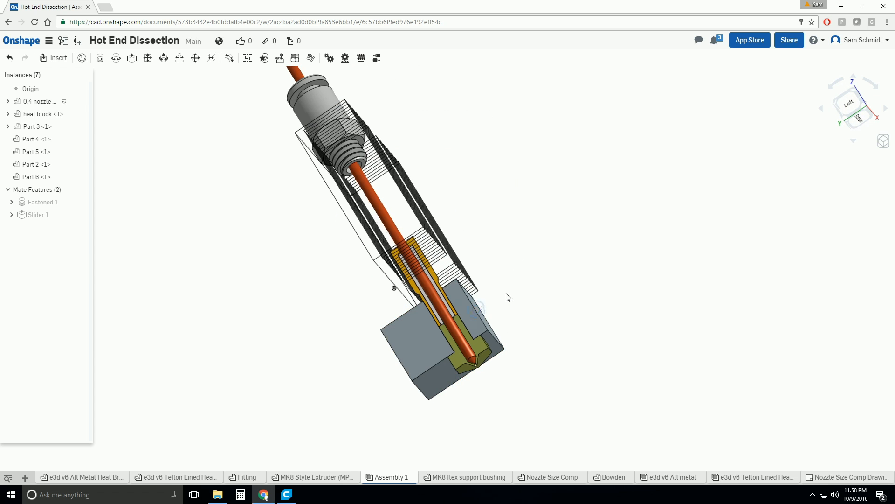
{"action": "right_click_drag", "start_coordinate": [483, 347], "coordinate": [463, 297]}
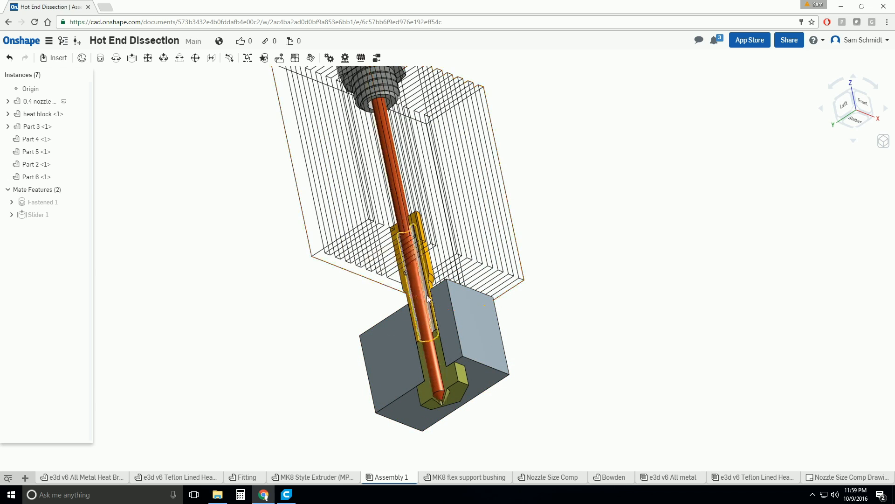
{"action": "right_click_drag", "start_coordinate": [448, 280], "coordinate": [494, 255]}
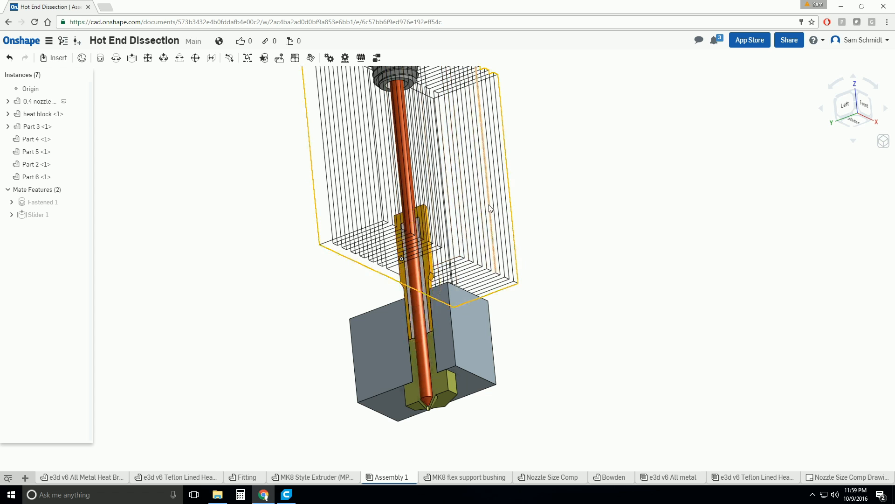
{"action": "right_click_drag", "start_coordinate": [483, 214], "coordinate": [474, 211]}
{"action": "right_click_drag", "start_coordinate": [429, 324], "coordinate": [409, 254]}
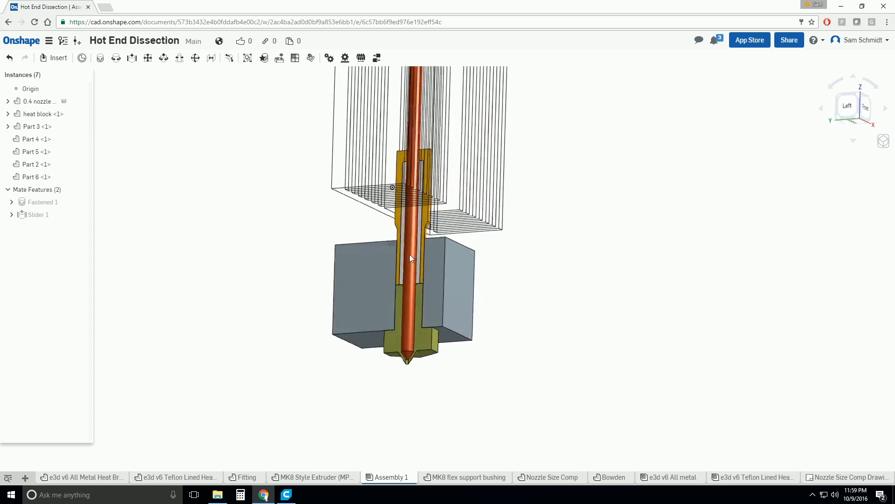
{"action": "scroll", "coordinate": [411, 339], "scroll_direction": "up", "scroll_amount": 3}
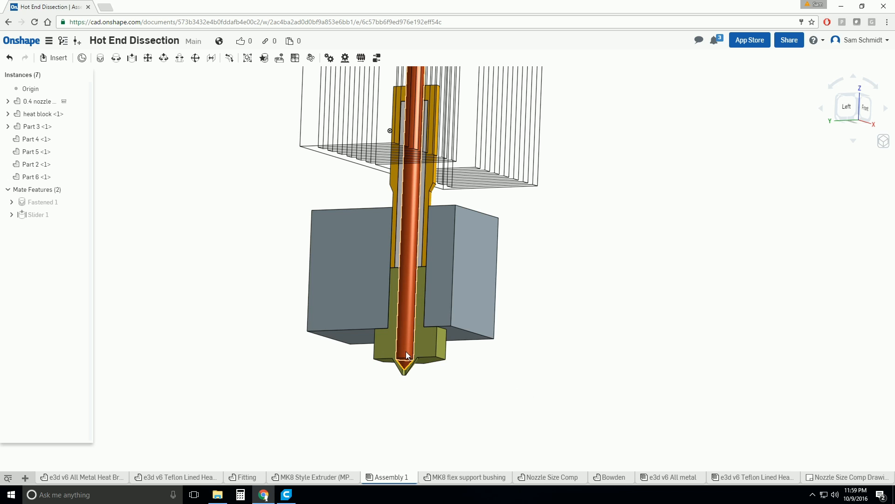
Slide the filament up from the nozzle tip to demonstrate a retraction
{"action": "left_click_drag", "start_coordinate": [406, 352], "coordinate": [407, 317]}
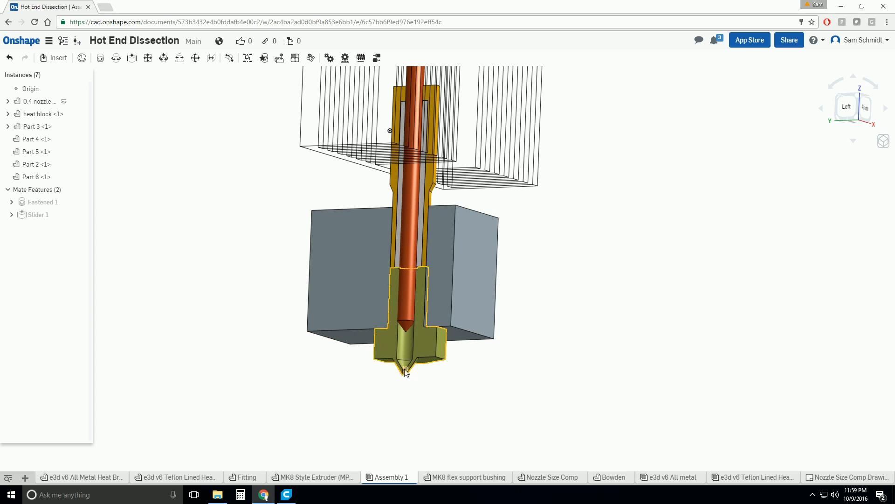
{"action": "right_click_drag", "start_coordinate": [409, 364], "coordinate": [404, 312]}
{"action": "mouse_move", "coordinate": [404, 312]}
{"action": "left_mouse_down"}
{"action": "mouse_move", "coordinate": [407, 350]}
{"action": "mouse_move", "coordinate": [410, 313]}
{"action": "left_mouse_up"}
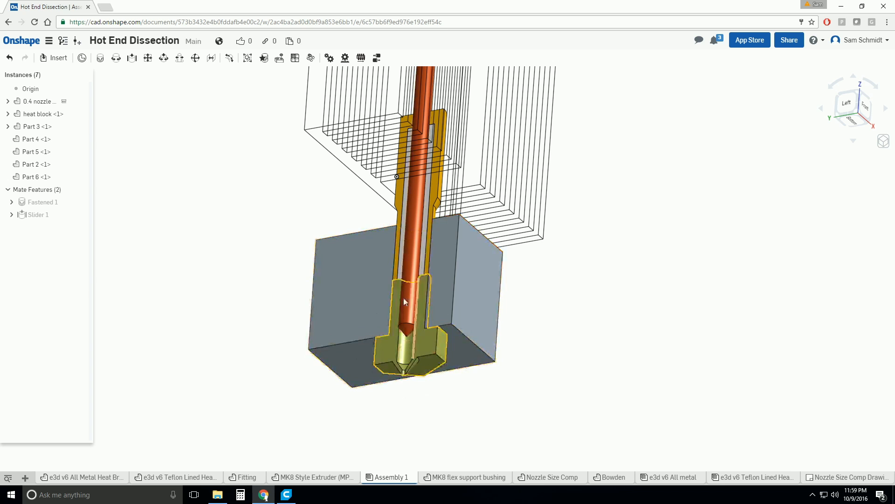
Push the filament back down to the nozzle tip, and retract it again higher up the nozzle bore
{"action": "left_click_drag", "start_coordinate": [413, 300], "coordinate": [400, 361]}
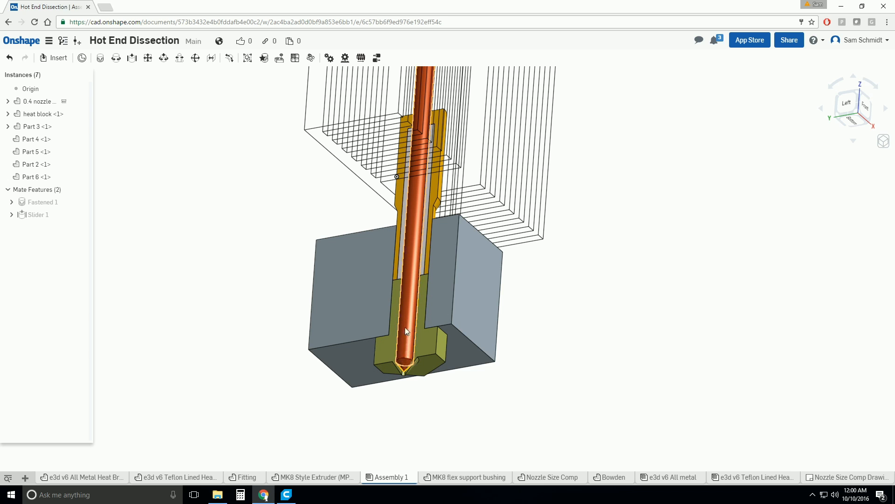
{"action": "left_click_drag", "start_coordinate": [406, 317], "coordinate": [415, 357]}
{"action": "left_click_drag", "start_coordinate": [411, 298], "coordinate": [414, 247]}
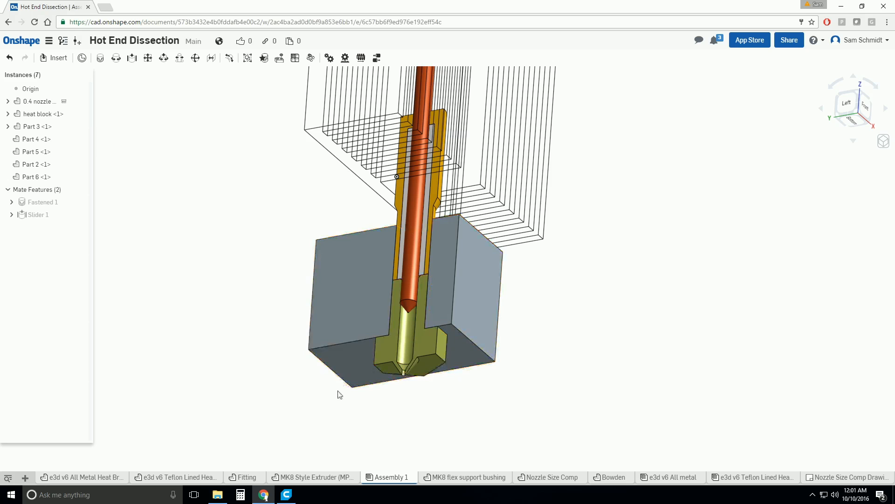
Lower the filament into the nozzle tip and pull it back a short distance
{"action": "mouse_move", "coordinate": [462, 264]}
{"action": "right_mouse_down"}
{"action": "mouse_move", "coordinate": [462, 277]}
{"action": "mouse_move", "coordinate": [443, 284]}
{"action": "mouse_move", "coordinate": [458, 277]}
{"action": "right_mouse_up"}
{"action": "left_click_drag", "start_coordinate": [407, 280], "coordinate": [407, 343]}
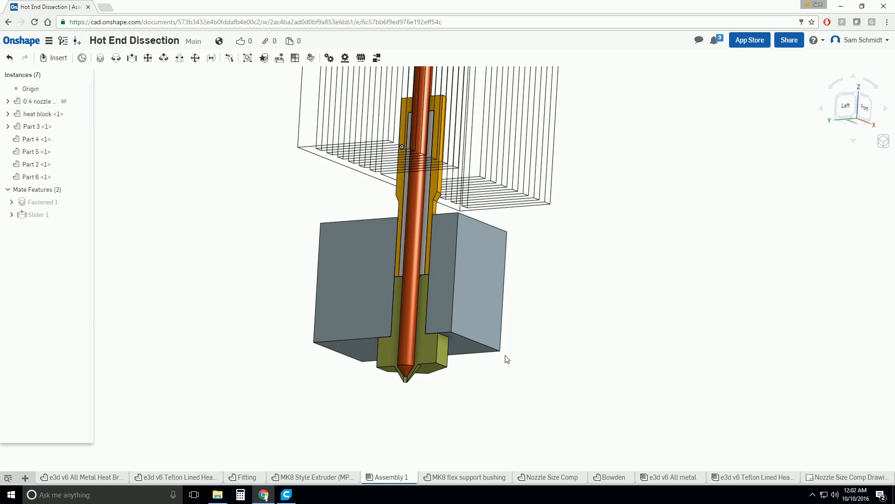
{"action": "right_click_drag", "start_coordinate": [474, 322], "coordinate": [460, 330]}
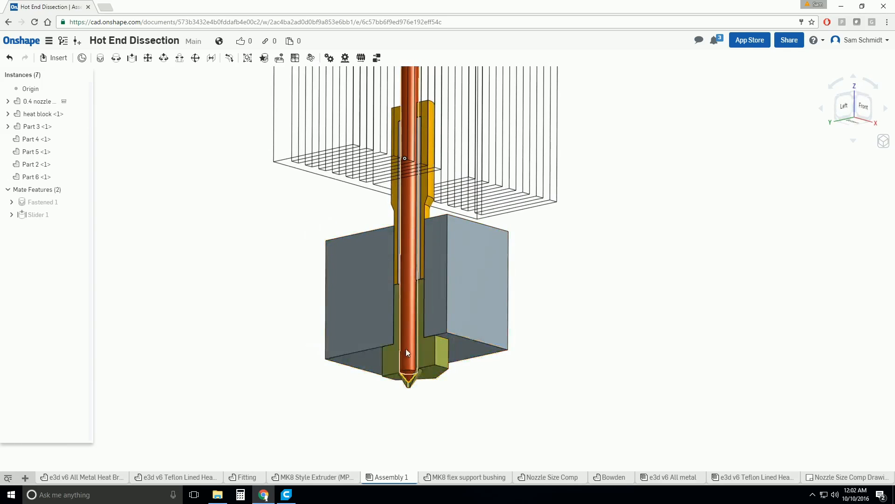
{"action": "left_click_drag", "start_coordinate": [407, 349], "coordinate": [412, 323]}
Move the retracted filament back down until it fills the nozzle tip
{"action": "mouse_move", "coordinate": [517, 288]}
{"action": "right_mouse_down"}
{"action": "mouse_move", "coordinate": [498, 297]}
{"action": "mouse_move", "coordinate": [518, 294]}
{"action": "mouse_move", "coordinate": [499, 289]}
{"action": "mouse_move", "coordinate": [502, 278]}
{"action": "right_mouse_up"}
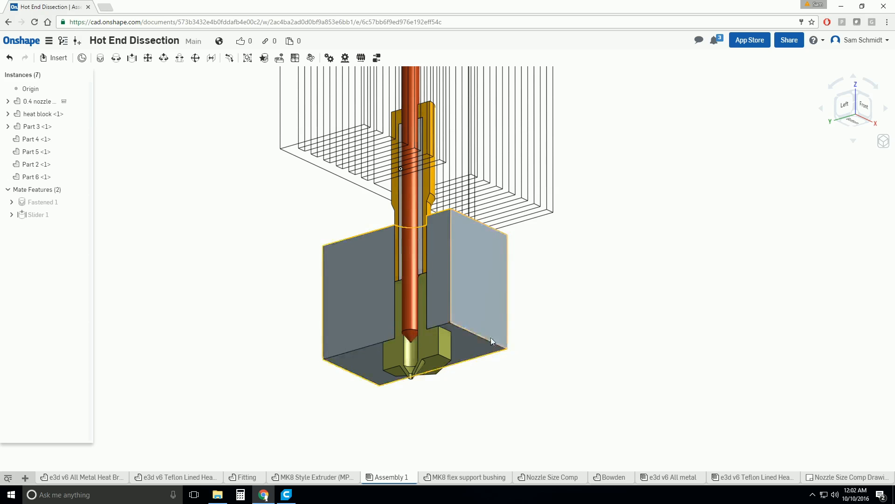
{"action": "right_click_drag", "start_coordinate": [465, 310], "coordinate": [475, 329]}
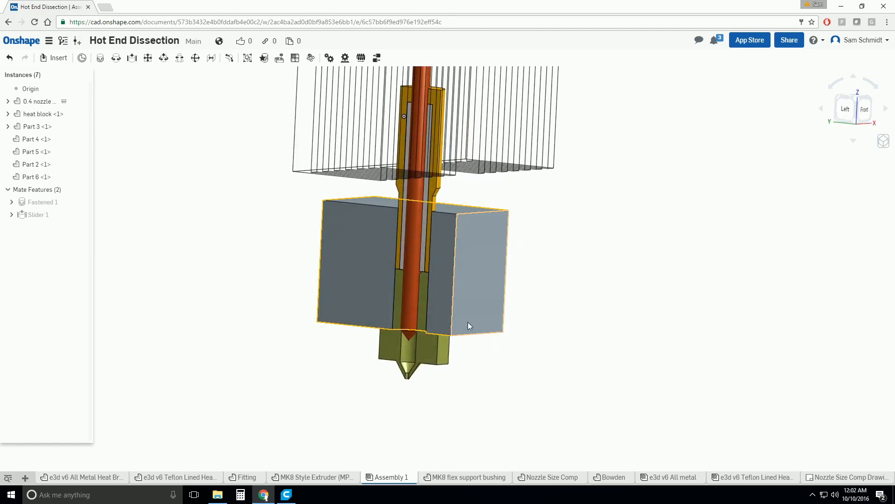
{"action": "left_click_drag", "start_coordinate": [408, 313], "coordinate": [406, 350]}
Examine the complete hot end assembly, from the filament entry and fitting down to the heat block
{"action": "scroll", "coordinate": [457, 368], "scroll_direction": "down", "scroll_amount": 5}
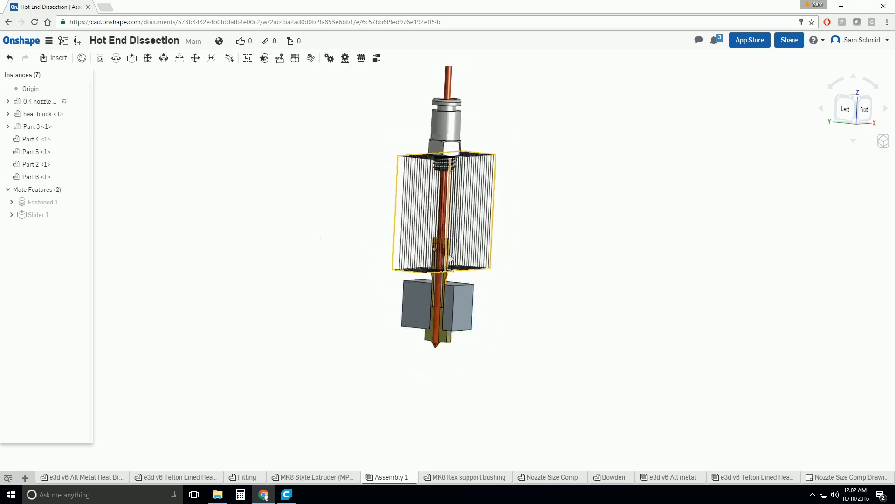
{"action": "scroll", "coordinate": [462, 273], "scroll_direction": "down", "scroll_amount": 2}
{"action": "right_click_drag", "start_coordinate": [470, 310], "coordinate": [460, 180]}
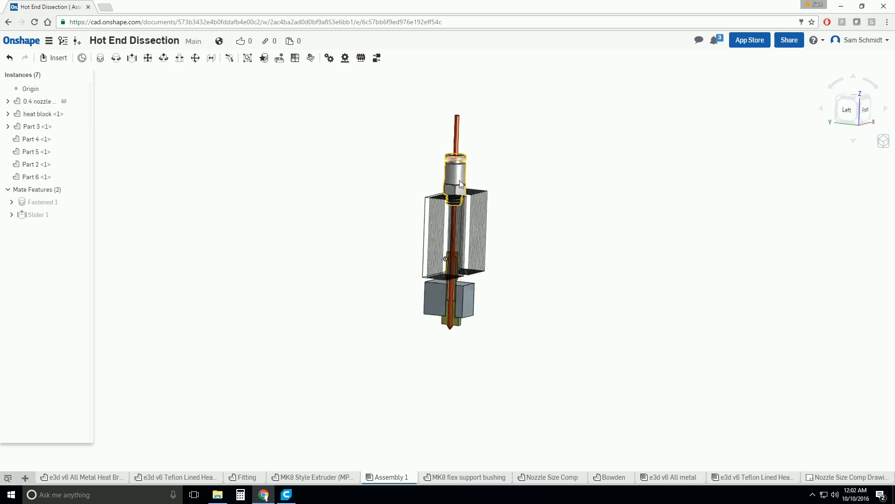
{"action": "scroll", "coordinate": [452, 164], "scroll_direction": "down", "scroll_amount": 3}
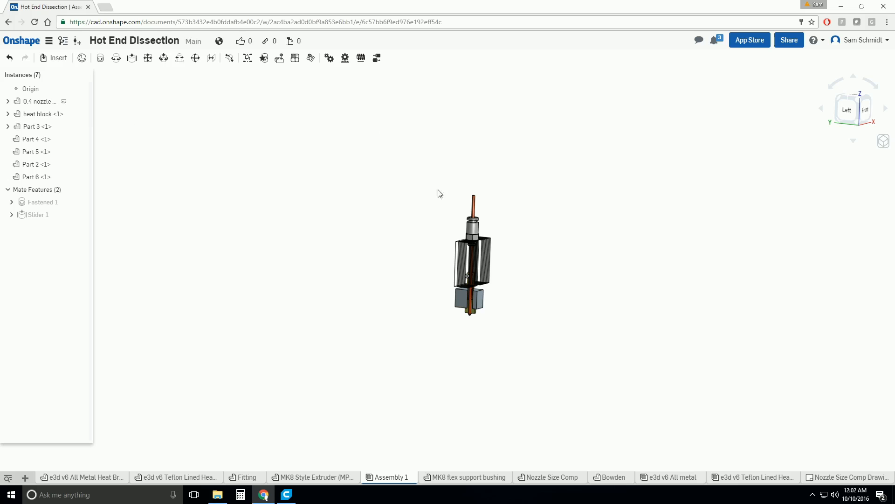
{"action": "scroll", "coordinate": [491, 289], "scroll_direction": "down", "scroll_amount": 1}
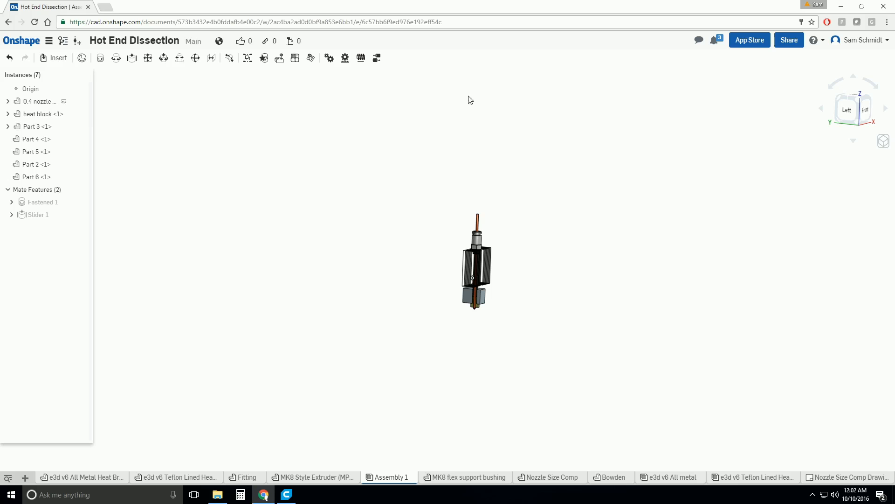
{"action": "scroll", "coordinate": [516, 256], "scroll_direction": "up", "scroll_amount": 3}
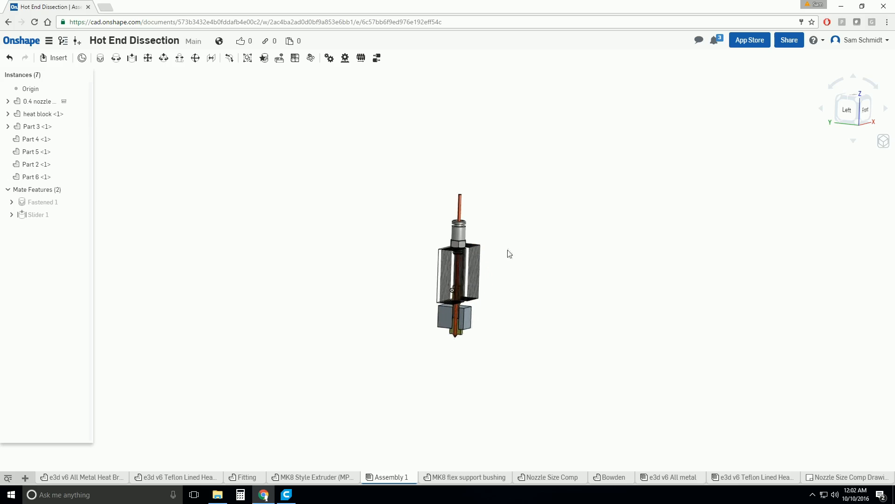
{"action": "scroll", "coordinate": [462, 215], "scroll_direction": "up", "scroll_amount": 2}
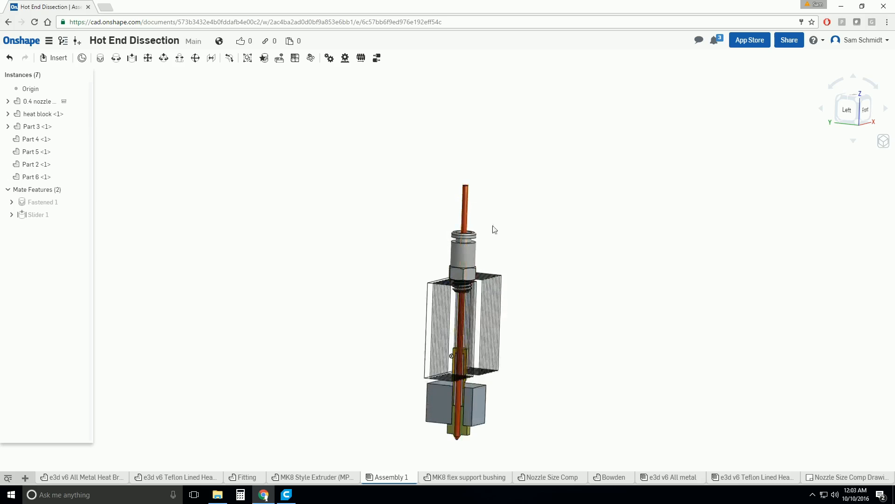
{"action": "scroll", "coordinate": [509, 233], "scroll_direction": "down", "scroll_amount": 1}
{"action": "scroll", "coordinate": [526, 239], "scroll_direction": "down", "scroll_amount": 1}
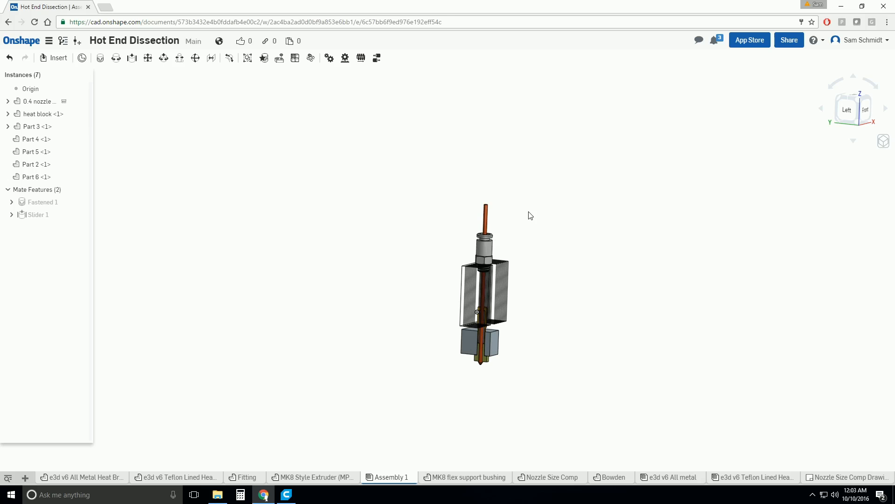
{"action": "right_click_drag", "start_coordinate": [521, 304], "coordinate": [484, 292]}
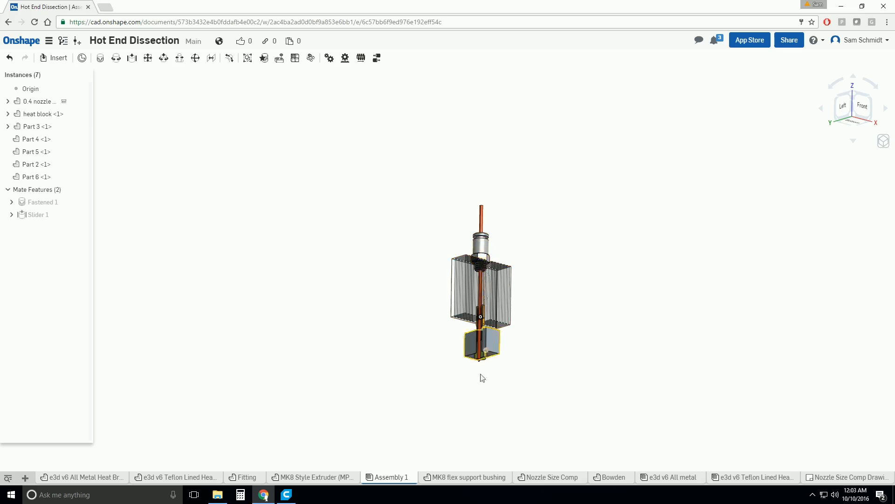
Retract the filament slightly so that its end sits above the nozzle tip
{"action": "scroll", "coordinate": [480, 376], "scroll_direction": "up", "scroll_amount": 6}
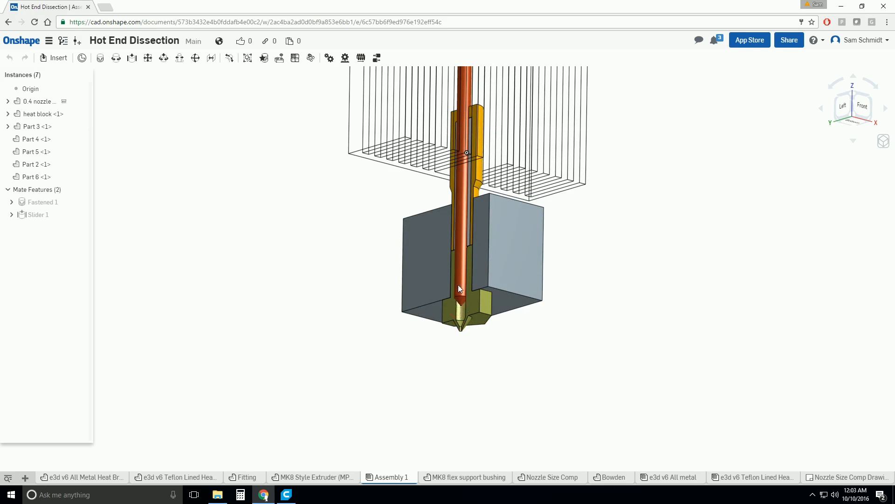
{"action": "left_click_drag", "start_coordinate": [458, 285], "coordinate": [444, 410]}
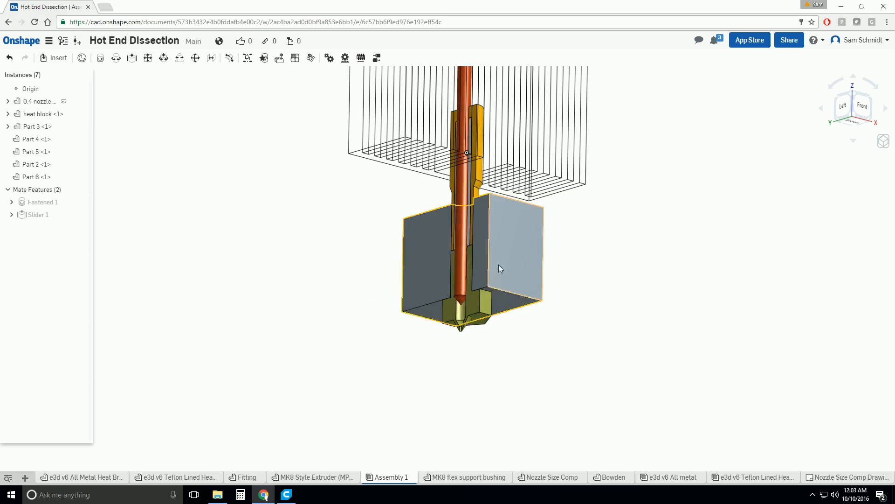
{"action": "right_click_drag", "start_coordinate": [496, 260], "coordinate": [481, 340]}
{"action": "right_click_drag", "start_coordinate": [484, 303], "coordinate": [466, 249]}
Advance the filament to the nozzle tip and retract it a short distance once more
{"action": "left_click_drag", "start_coordinate": [454, 216], "coordinate": [452, 238]}
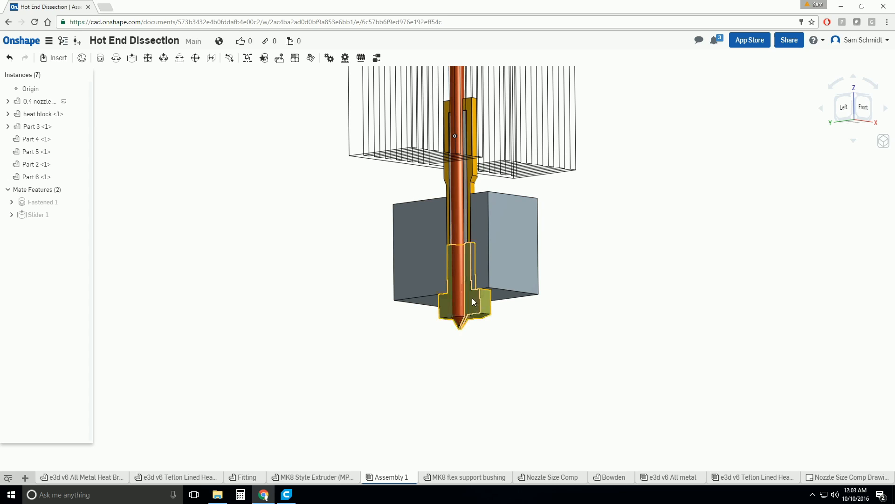
{"action": "right_click_drag", "start_coordinate": [470, 309], "coordinate": [482, 331]}
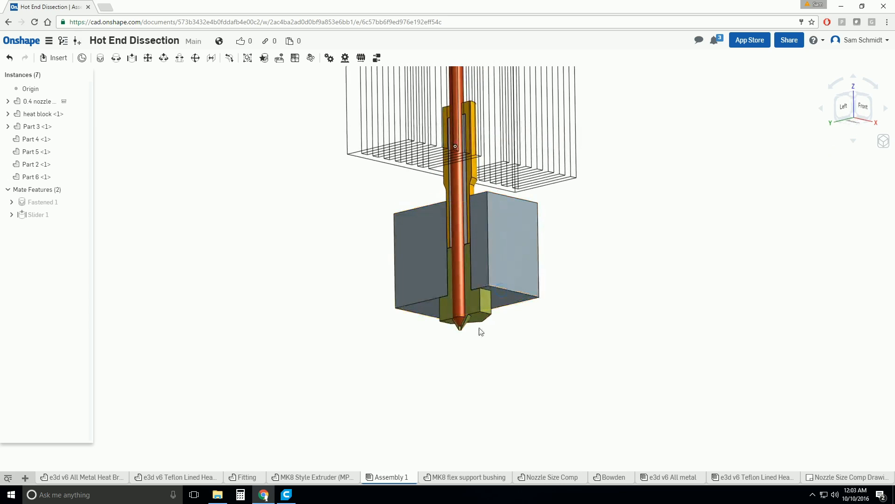
{"action": "left_click_drag", "start_coordinate": [460, 304], "coordinate": [461, 280]}
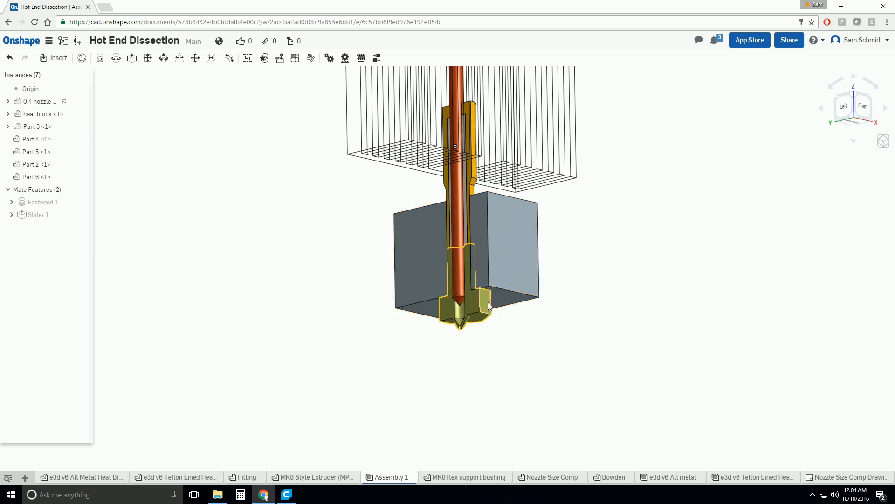
Examine the retracted filament's path through the hot end, from the fitting down to the heat block and nozzle, from several angles
{"action": "right_click_drag", "start_coordinate": [489, 307], "coordinate": [474, 274]}
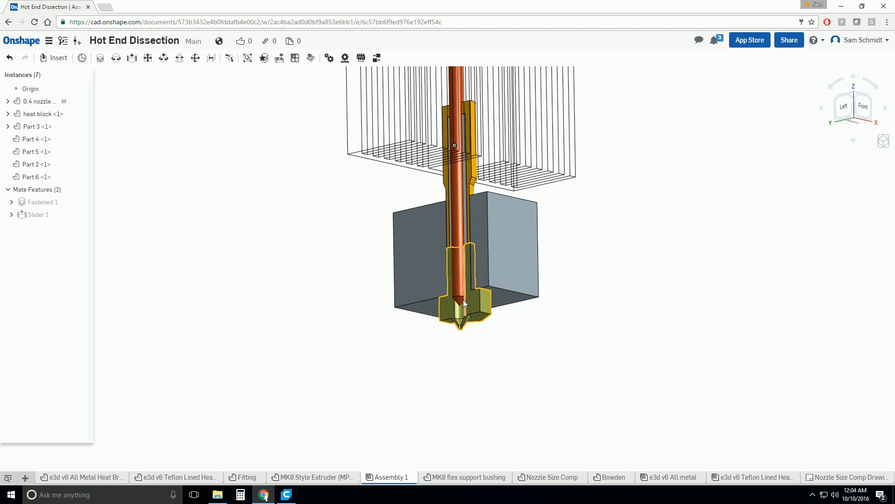
{"action": "scroll", "coordinate": [474, 359], "scroll_direction": "down", "scroll_amount": 5}
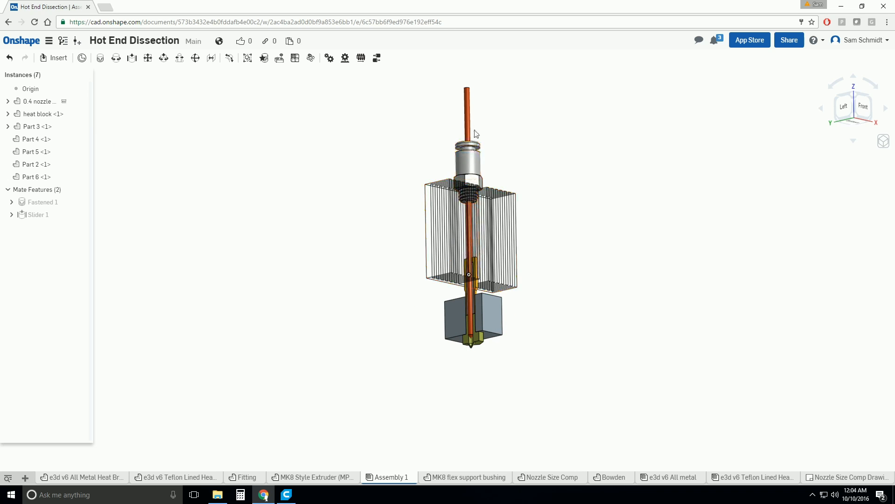
{"action": "right_click_drag", "start_coordinate": [483, 211], "coordinate": [482, 249]}
{"action": "scroll", "coordinate": [466, 370], "scroll_direction": "up", "scroll_amount": 8}
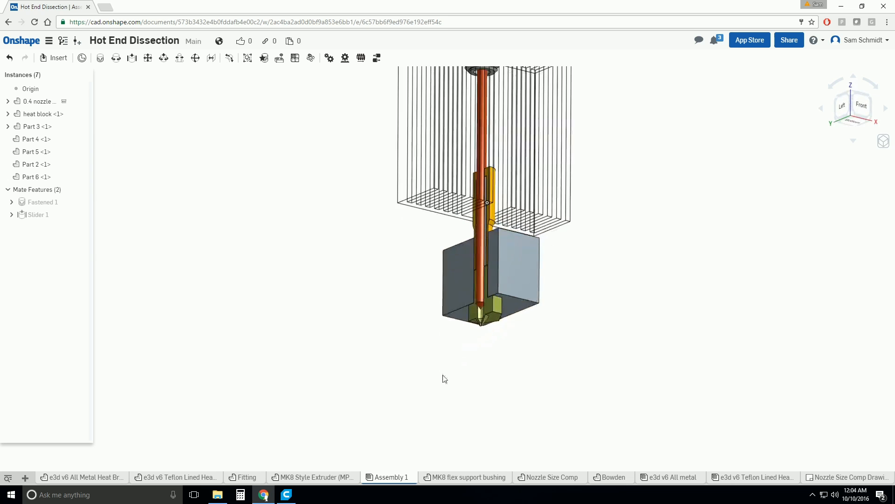
{"action": "right_click_drag", "start_coordinate": [486, 356], "coordinate": [514, 334]}
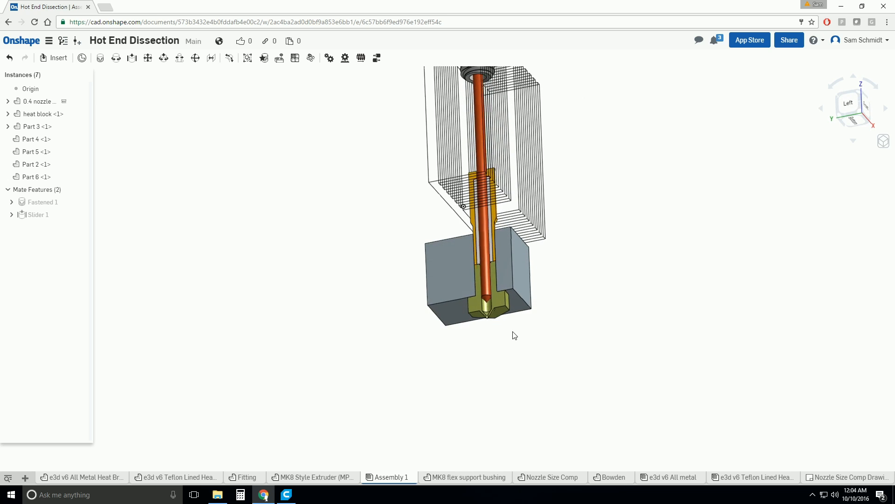
{"action": "scroll", "coordinate": [450, 360], "scroll_direction": "down", "scroll_amount": 5}
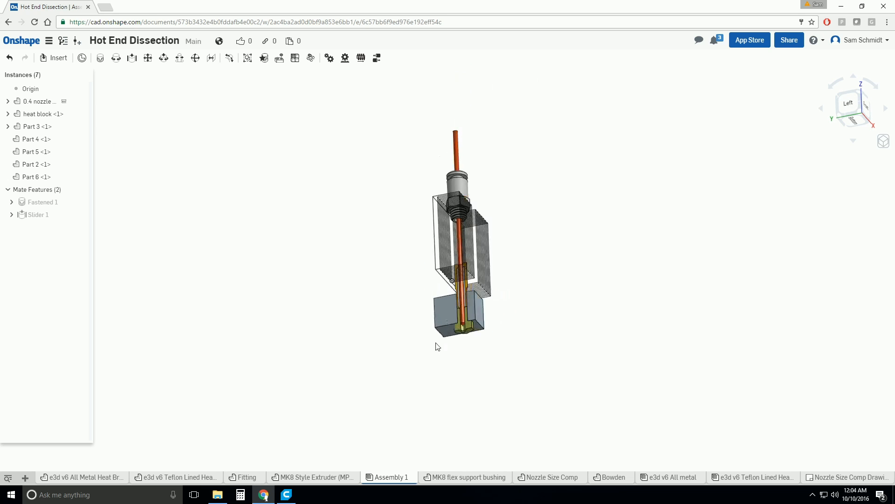
{"action": "scroll", "coordinate": [476, 335], "scroll_direction": "up", "scroll_amount": 4}
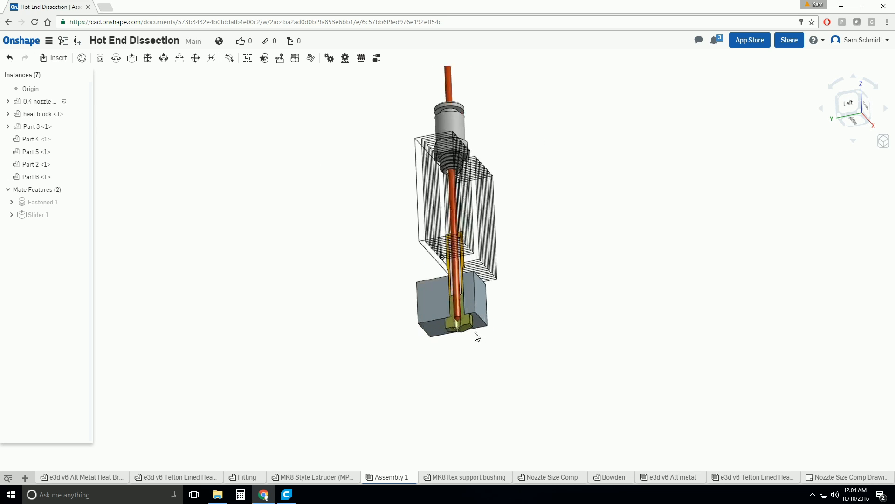
{"action": "mouse_move", "coordinate": [452, 302]}
{"action": "right_mouse_down"}
{"action": "mouse_move", "coordinate": [444, 286]}
{"action": "mouse_move", "coordinate": [439, 298]}
{"action": "right_mouse_up"}
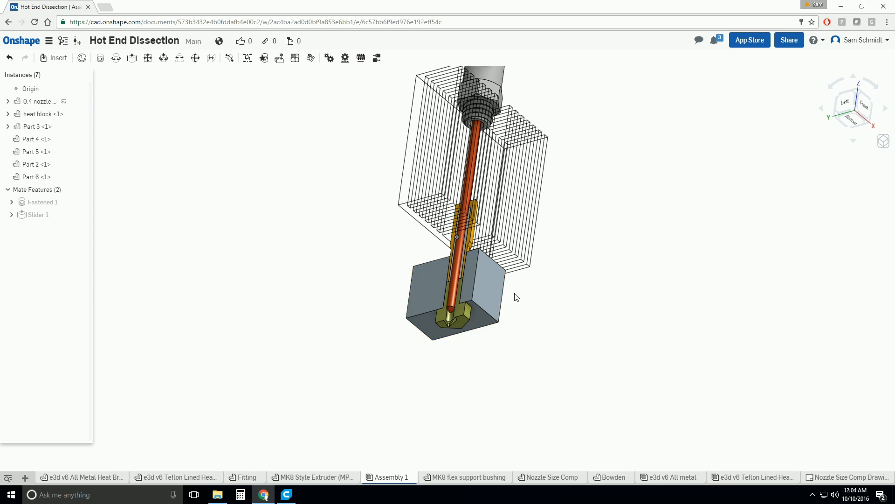
{"action": "right_click_drag", "start_coordinate": [496, 318], "coordinate": [478, 307]}
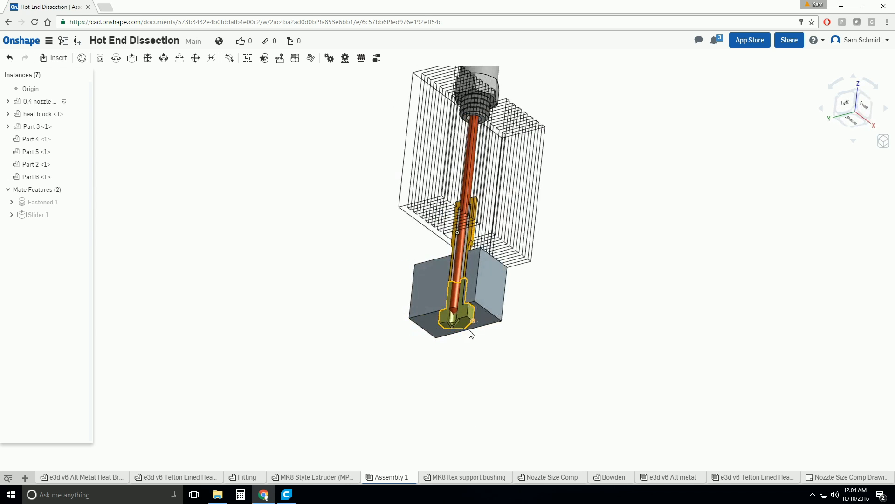
Advance the filament to the nozzle tip, and retract it to the upper part of the nozzle bore inside the heat block
{"action": "scroll", "coordinate": [452, 320], "scroll_direction": "up", "scroll_amount": 5}
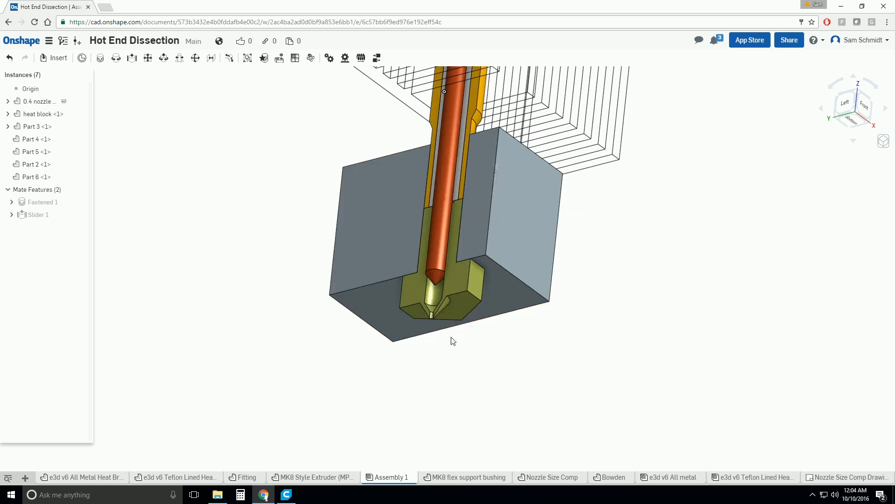
{"action": "right_click_drag", "start_coordinate": [452, 341], "coordinate": [484, 305]}
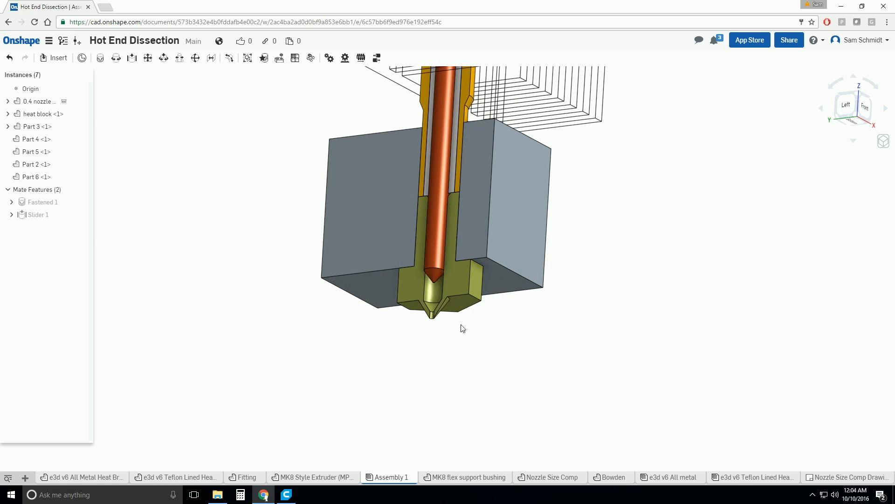
{"action": "left_click_drag", "start_coordinate": [441, 198], "coordinate": [436, 222]}
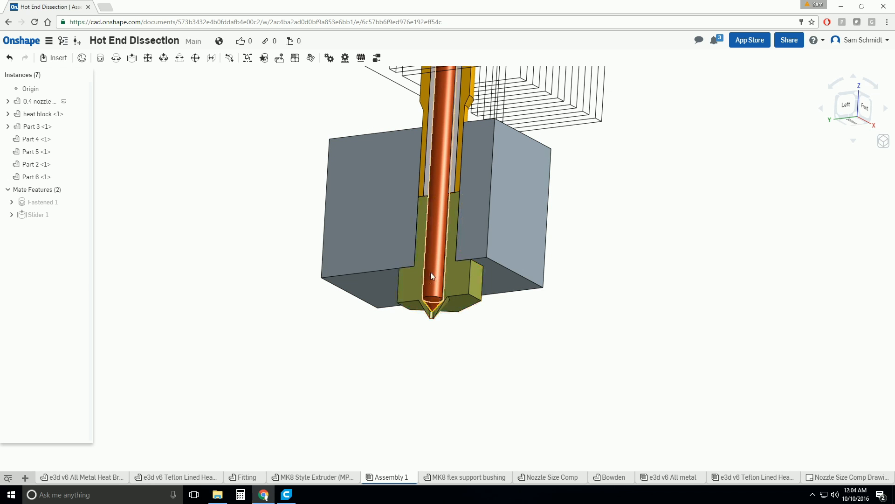
{"action": "left_click_drag", "start_coordinate": [430, 272], "coordinate": [433, 236]}
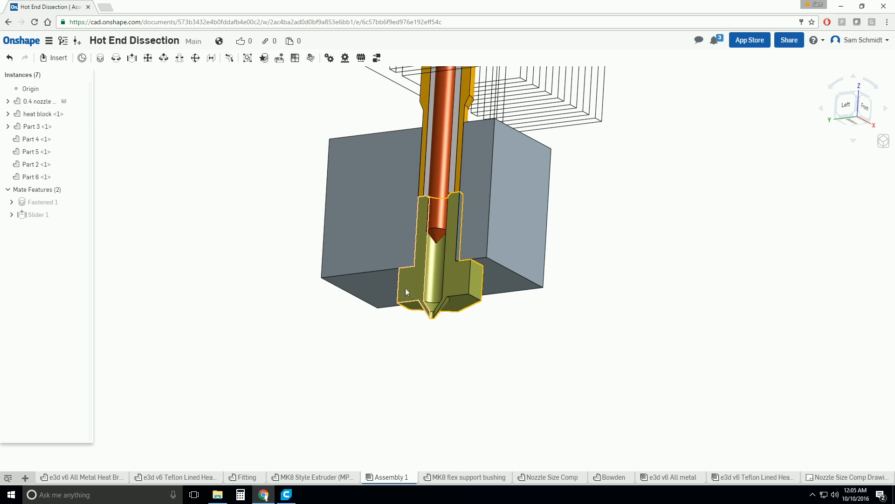
Retract the filament completely out of the nozzle bore into the lined tube above it
{"action": "left_click_drag", "start_coordinate": [405, 288], "coordinate": [408, 430]}
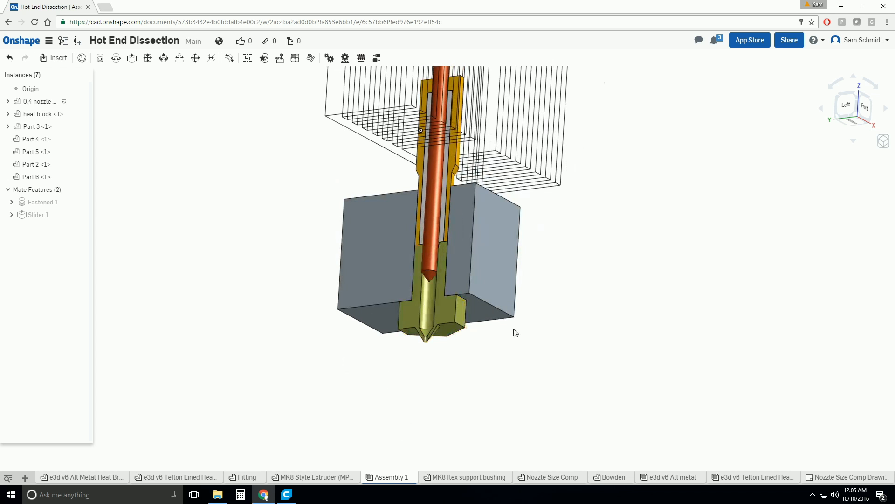
{"action": "right_click_drag", "start_coordinate": [514, 332], "coordinate": [474, 378]}
{"action": "right_click_drag", "start_coordinate": [430, 244], "coordinate": [419, 219]}
{"action": "scroll", "coordinate": [418, 219], "scroll_direction": "up", "scroll_amount": 2}
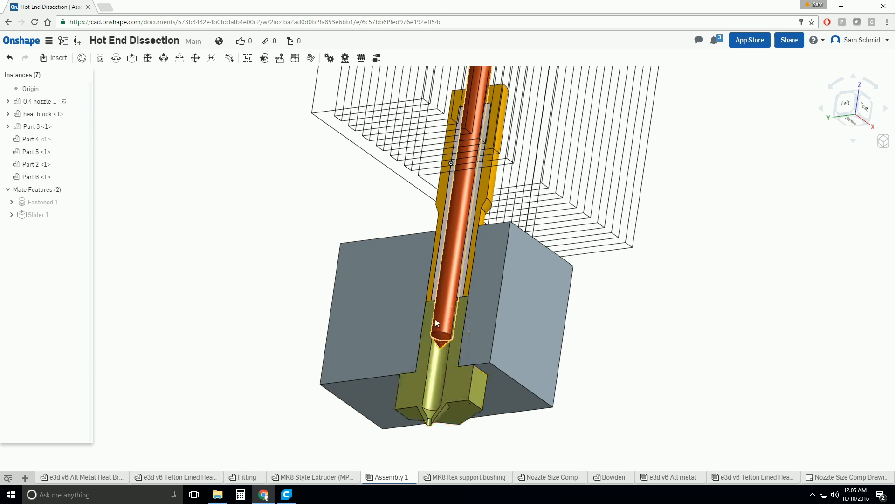
{"action": "left_click_drag", "start_coordinate": [440, 328], "coordinate": [445, 261]}
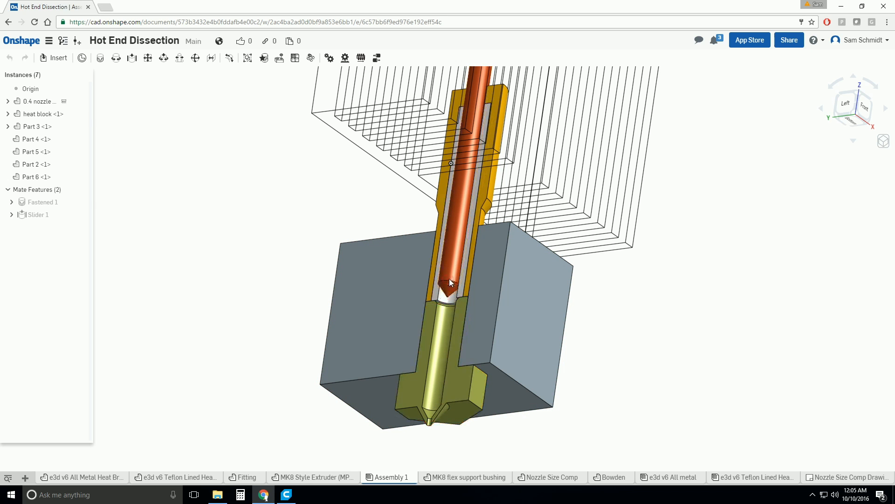
{"action": "left_click_drag", "start_coordinate": [448, 301], "coordinate": [455, 253]}
Move the filament end back into the upper nozzle bore, shifting it up and down around the junction with the lined tube
{"action": "left_click_drag", "start_coordinate": [441, 305], "coordinate": [430, 324]}
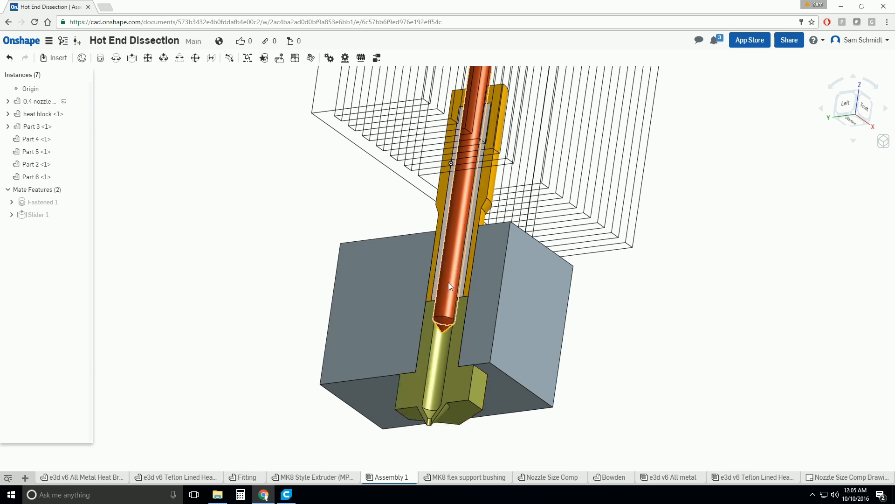
{"action": "left_click_drag", "start_coordinate": [449, 282], "coordinate": [457, 310]}
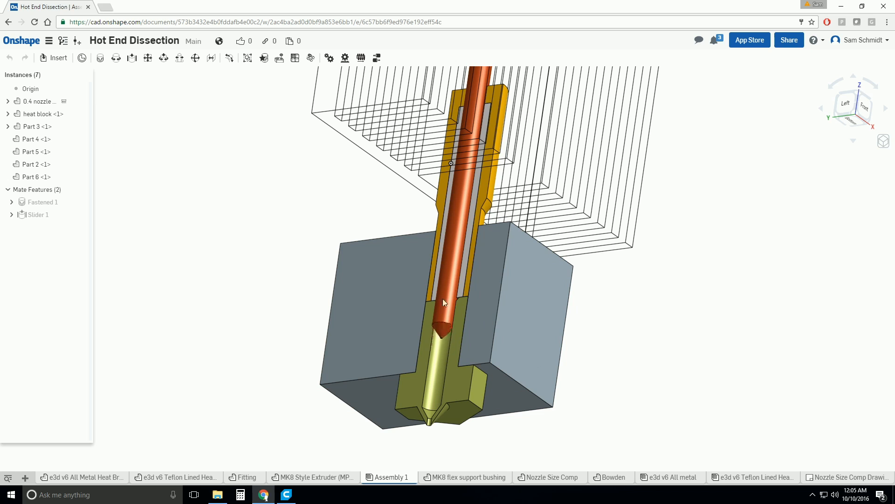
{"action": "left_click_drag", "start_coordinate": [443, 299], "coordinate": [444, 267]}
{"action": "mouse_move", "coordinate": [446, 309]}
{"action": "left_mouse_down"}
{"action": "mouse_move", "coordinate": [464, 332]}
{"action": "mouse_move", "coordinate": [448, 320]}
{"action": "left_mouse_up"}
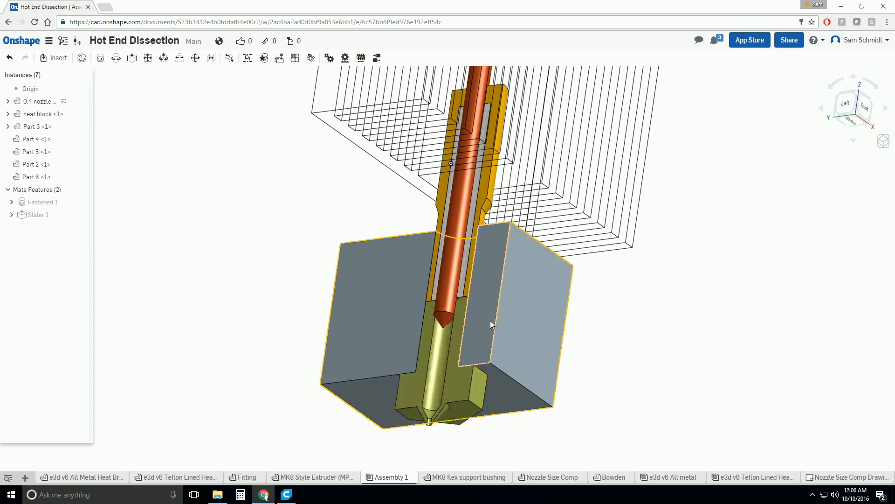
Switch to Cura and examine the Retraction Distance setting and its description in the Material settings
{"action": "left_click", "coordinate": [293, 495]}
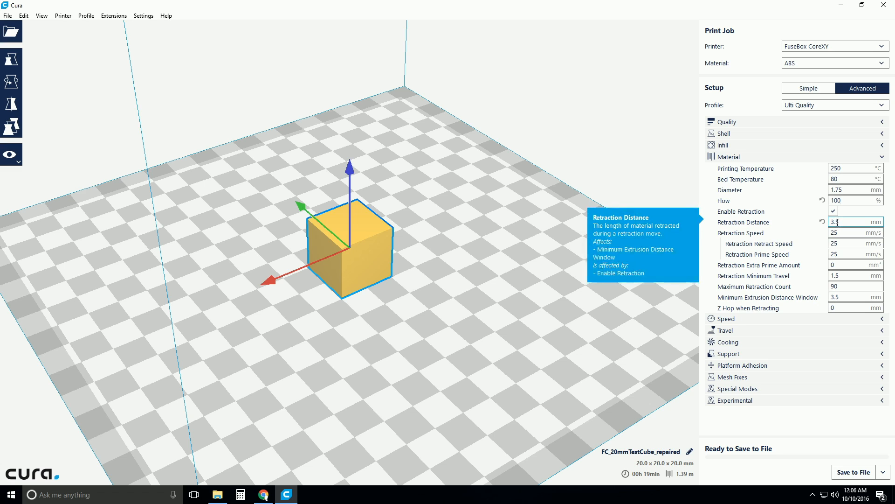
{"action": "left_click_drag", "start_coordinate": [838, 223], "coordinate": [828, 223]}
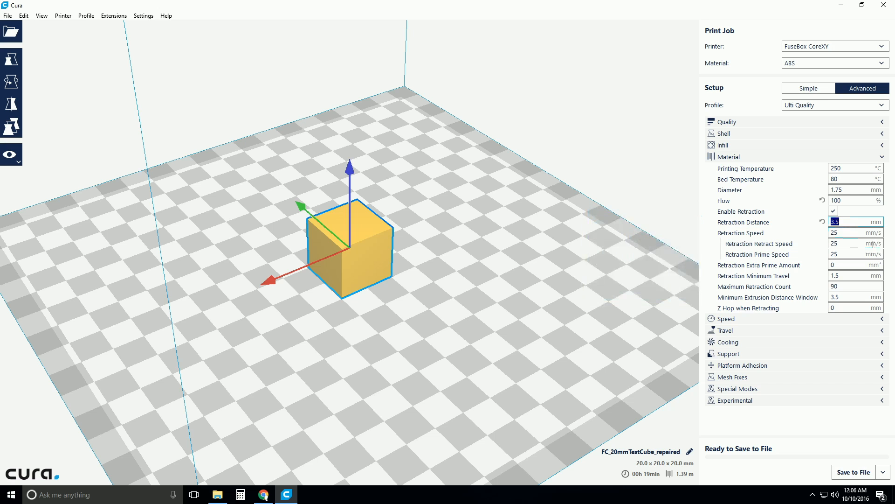
{"action": "right_click_drag", "start_coordinate": [601, 290], "coordinate": [553, 283]}
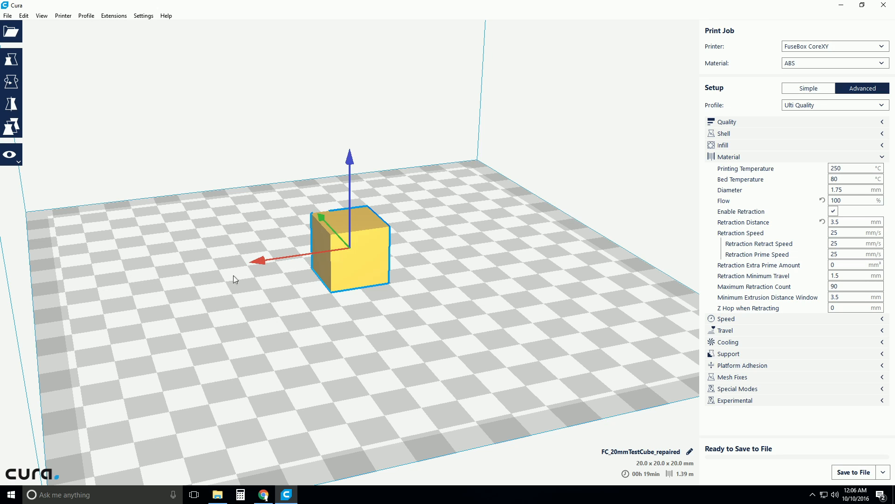
{"action": "right_click", "coordinate": [497, 290]}
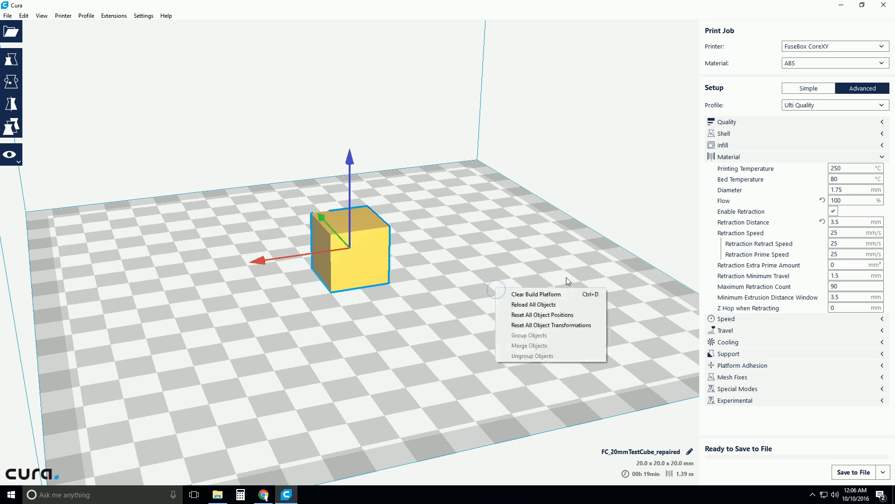
{"action": "left_click", "coordinate": [842, 222]}
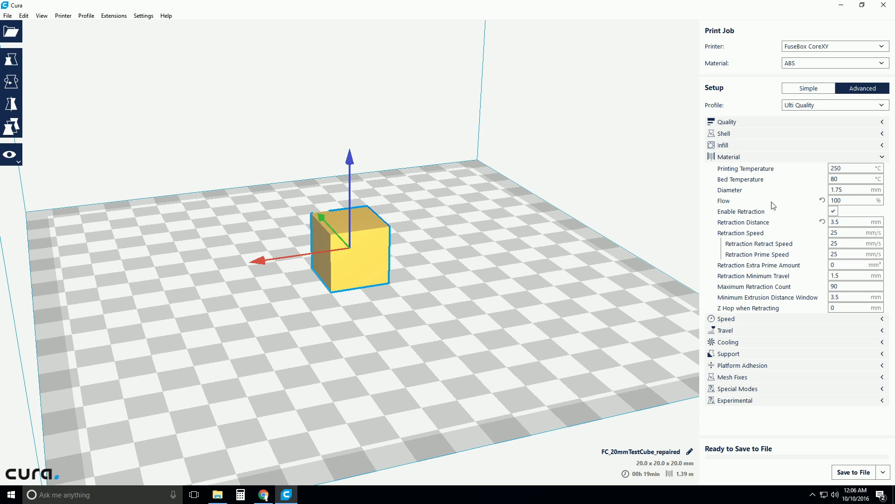
{"action": "mouse_move", "coordinate": [845, 222]}
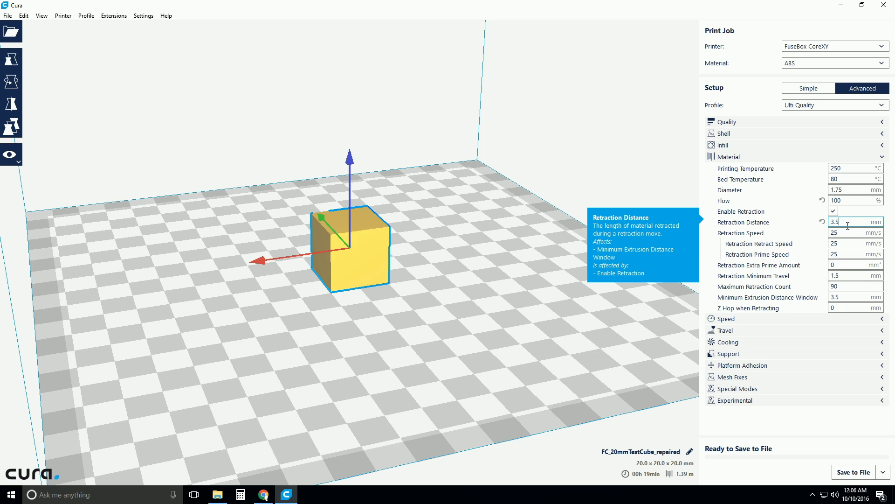
{"action": "right_click_drag", "start_coordinate": [494, 242], "coordinate": [443, 264]}
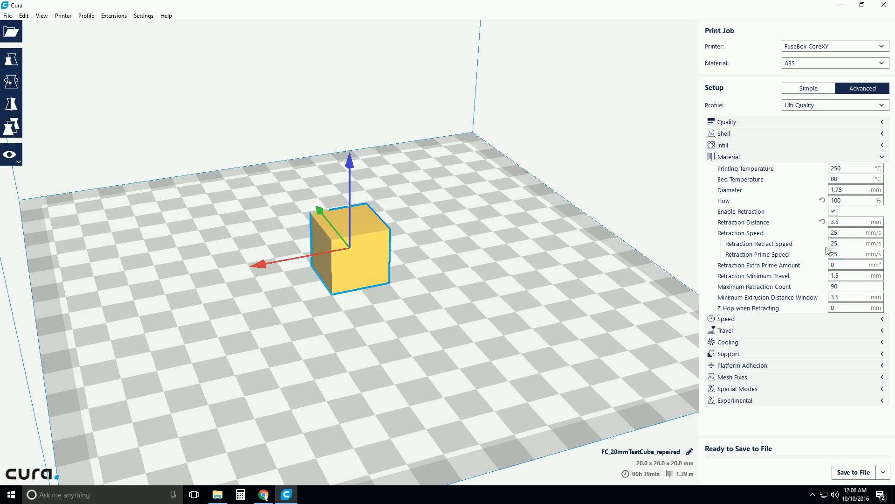
Go through the retraction speed settings and set the Retraction Retract Speed to 60 mm/s
{"action": "left_click", "coordinate": [845, 232]}
{"action": "double_click", "coordinate": [836, 243]}
{"action": "double_click", "coordinate": [835, 254]}
{"action": "double_click", "coordinate": [836, 231]}
{"action": "double_click", "coordinate": [834, 243]}
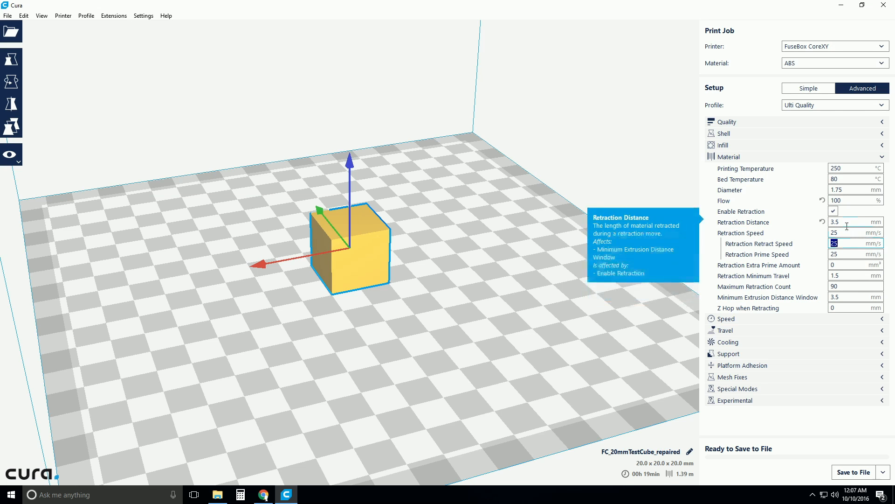
{"action": "type", "text": "60"}
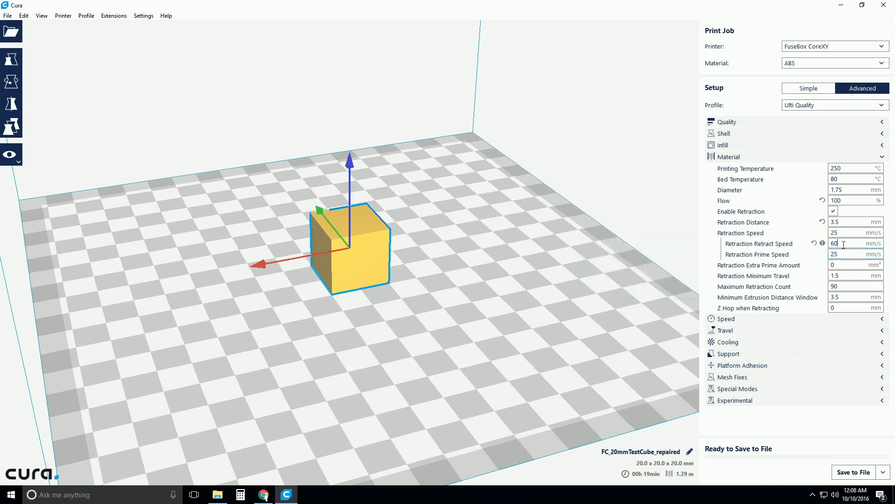
Compare the Retraction Prime Speed with the Retraction Distance setting
{"action": "double_click", "coordinate": [843, 255]}
{"action": "double_click", "coordinate": [842, 220]}
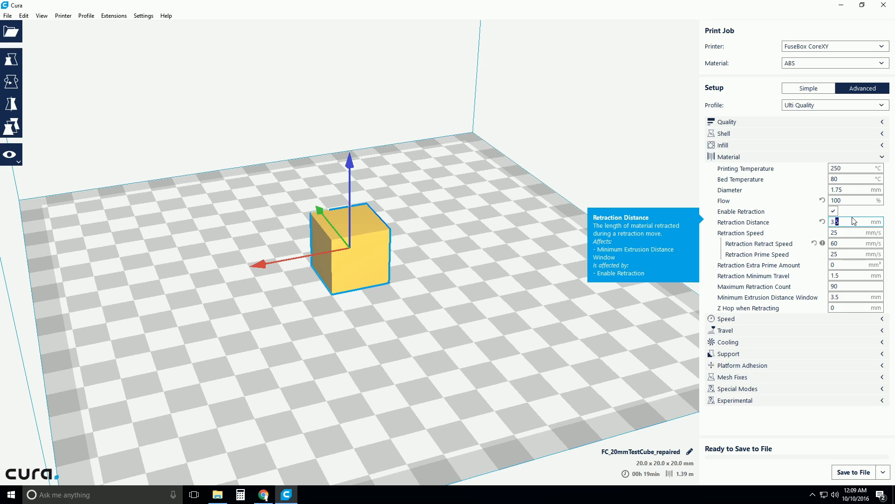
{"action": "double_click", "coordinate": [836, 254]}
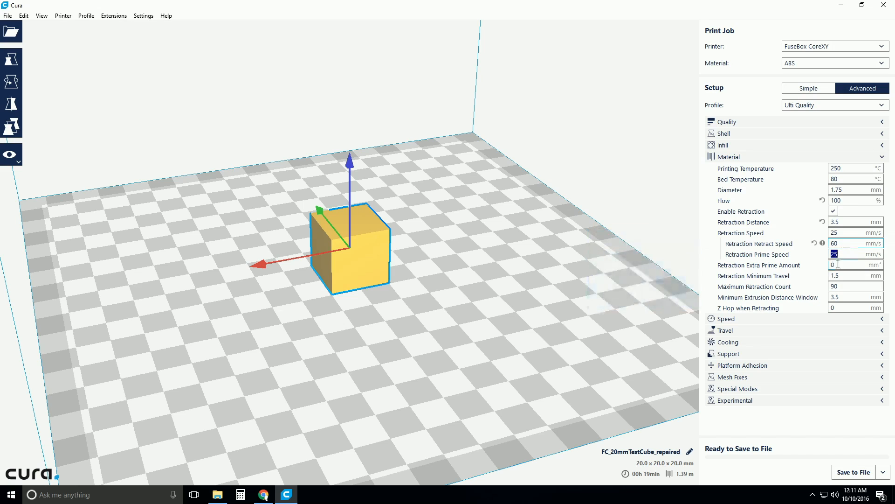
Review the Retraction Extra Prime Amount and Retraction Minimum Travel settings together with their descriptions
{"action": "left_click", "coordinate": [838, 263]}
{"action": "left_click", "coordinate": [838, 264]}
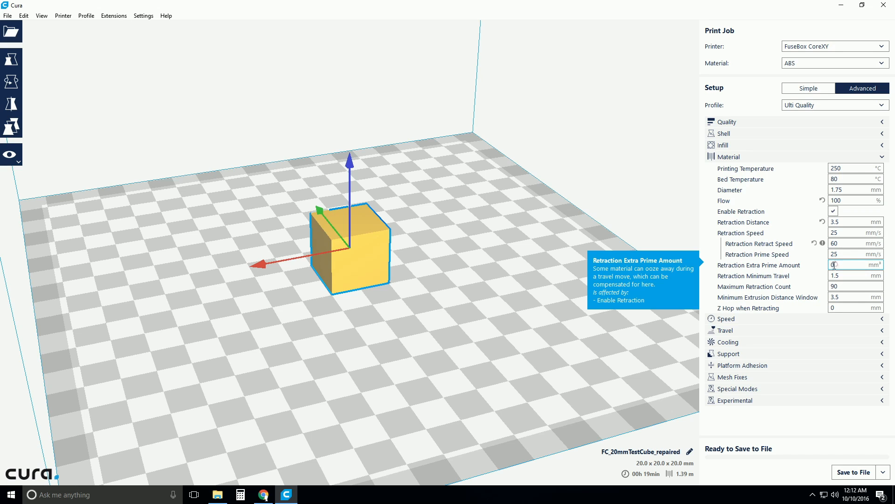
{"action": "double_click", "coordinate": [834, 264]}
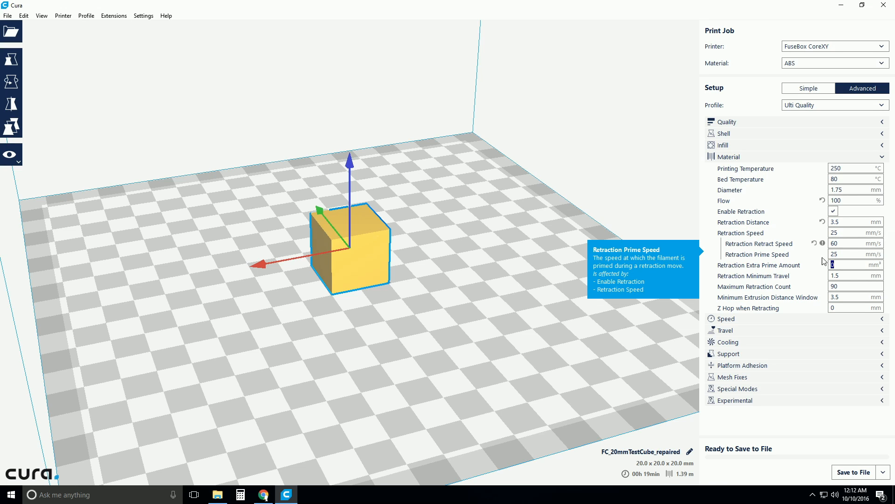
{"action": "left_click", "coordinate": [842, 266]}
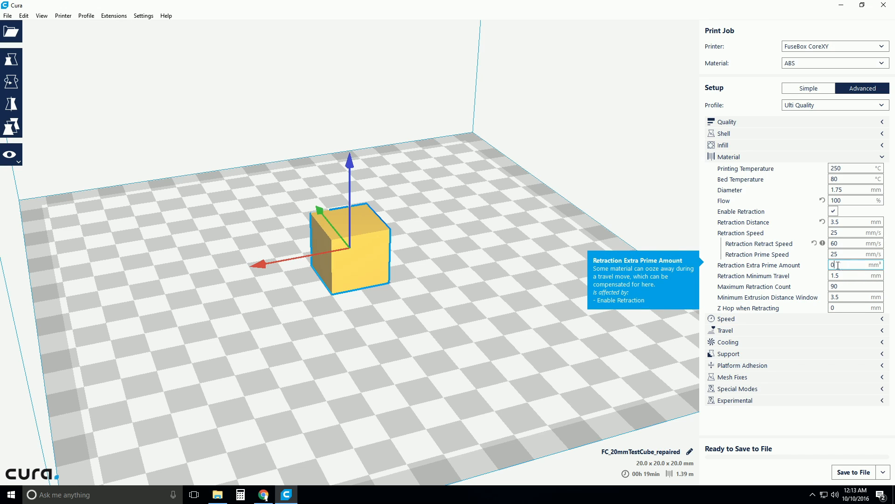
{"action": "double_click", "coordinate": [839, 264]}
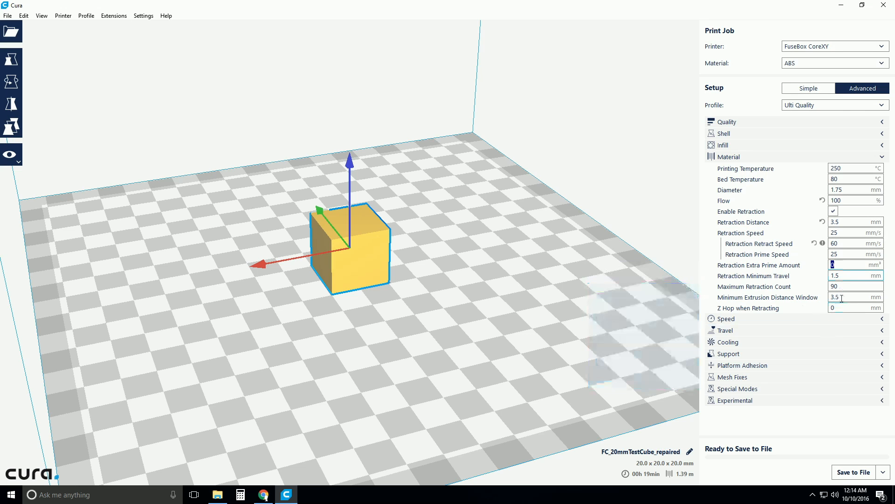
{"action": "left_click", "coordinate": [836, 275]}
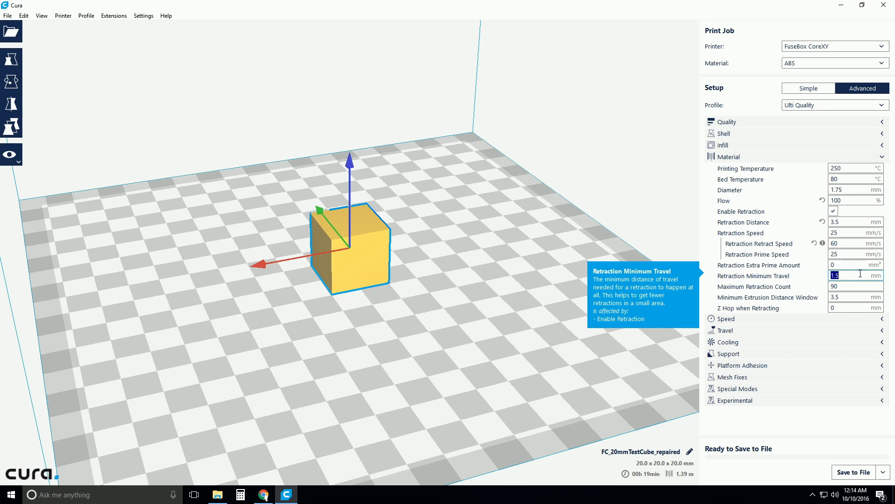
{"action": "left_click", "coordinate": [835, 276]}
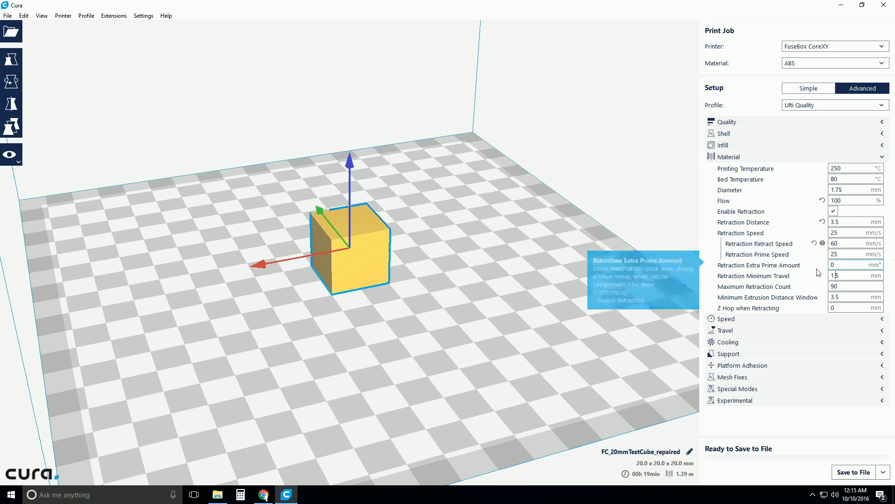
Review the Retraction Minimum Travel, Maximum Retraction Count and Minimum Extrusion Distance Window settings in the Material section
{"action": "mouse_move", "coordinate": [855, 267]}
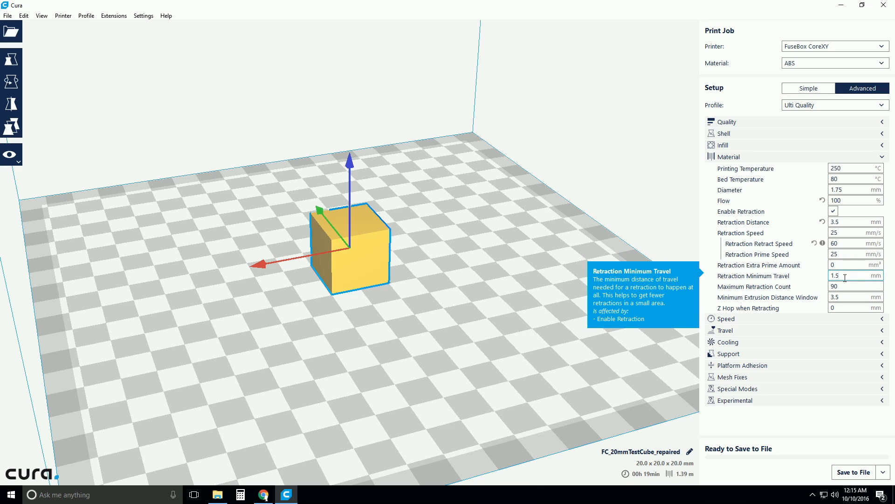
{"action": "left_click_drag", "start_coordinate": [845, 278], "coordinate": [837, 277]}
{"action": "mouse_move", "coordinate": [823, 288]}
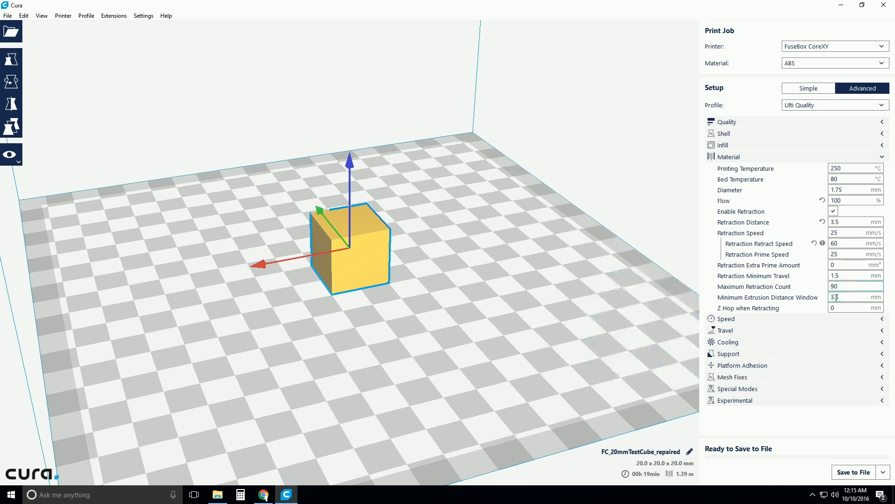
{"action": "double_click", "coordinate": [836, 298]}
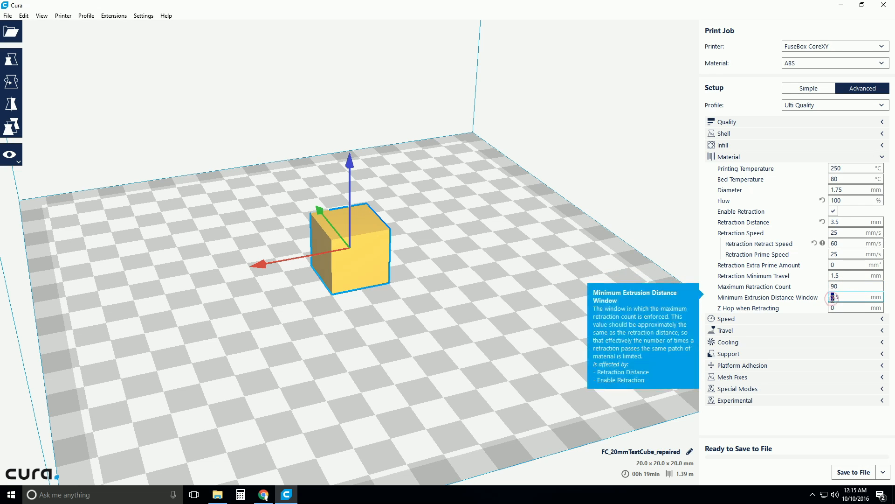
{"action": "double_click", "coordinate": [834, 286]}
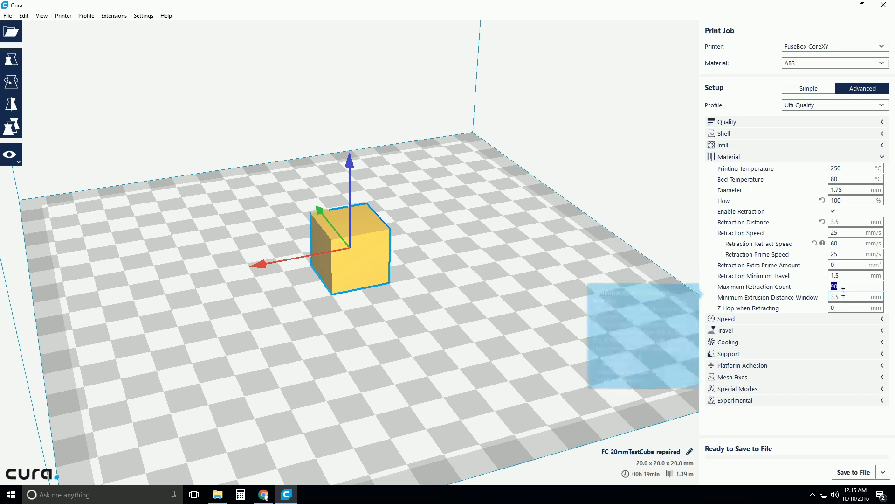
{"action": "left_click", "coordinate": [845, 284]}
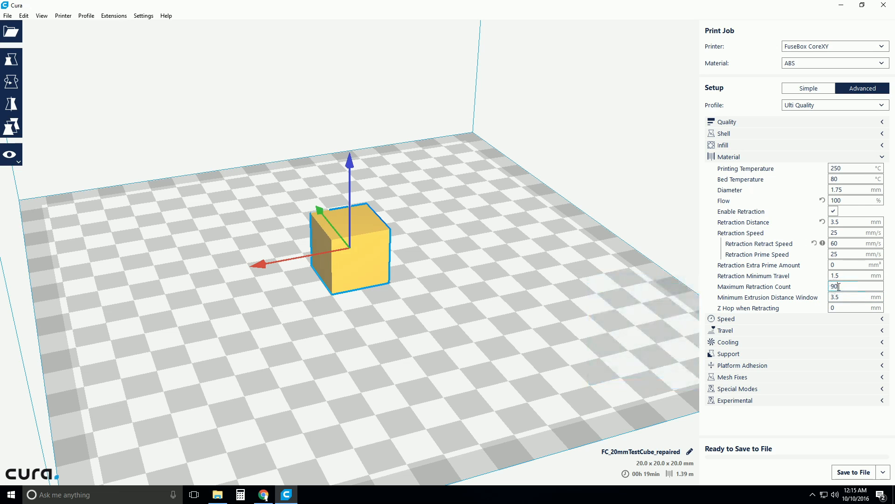
Finish checking the Maximum Retraction Count and examine the Z Hop when Retracting setting
{"action": "mouse_move", "coordinate": [839, 287]}
{"action": "mouse_move", "coordinate": [740, 308]}
{"action": "mouse_move", "coordinate": [759, 307]}
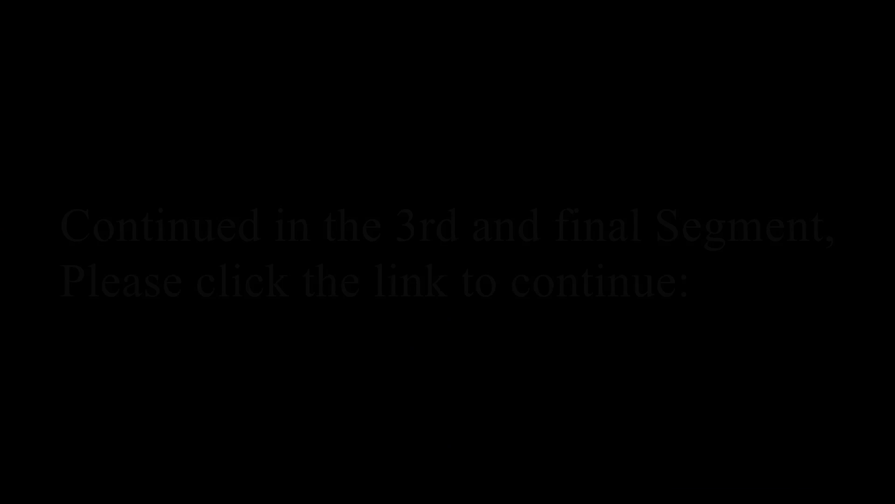